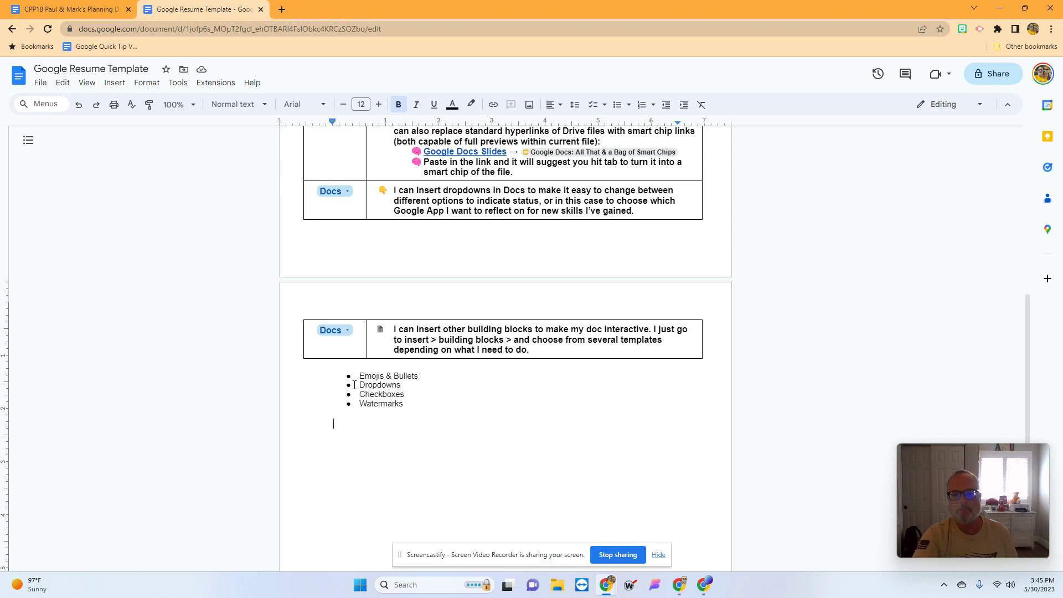
# Select the four list items and open the More bullets character picker
pyautogui.click(347, 332)
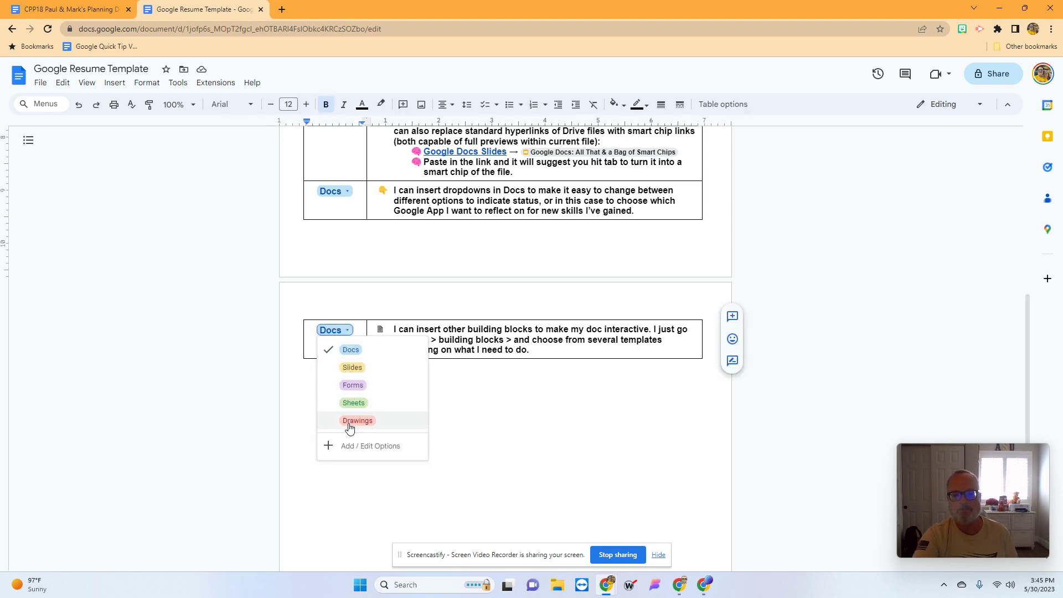
pyautogui.click(468, 415)
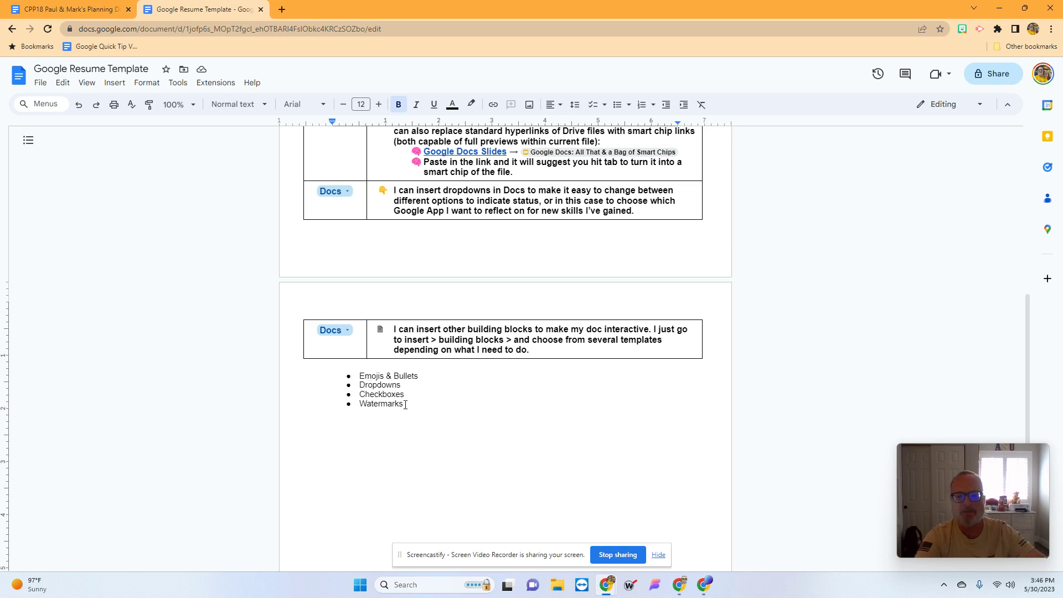
pyautogui.moveTo(410, 404); pyautogui.dragTo(359, 382)
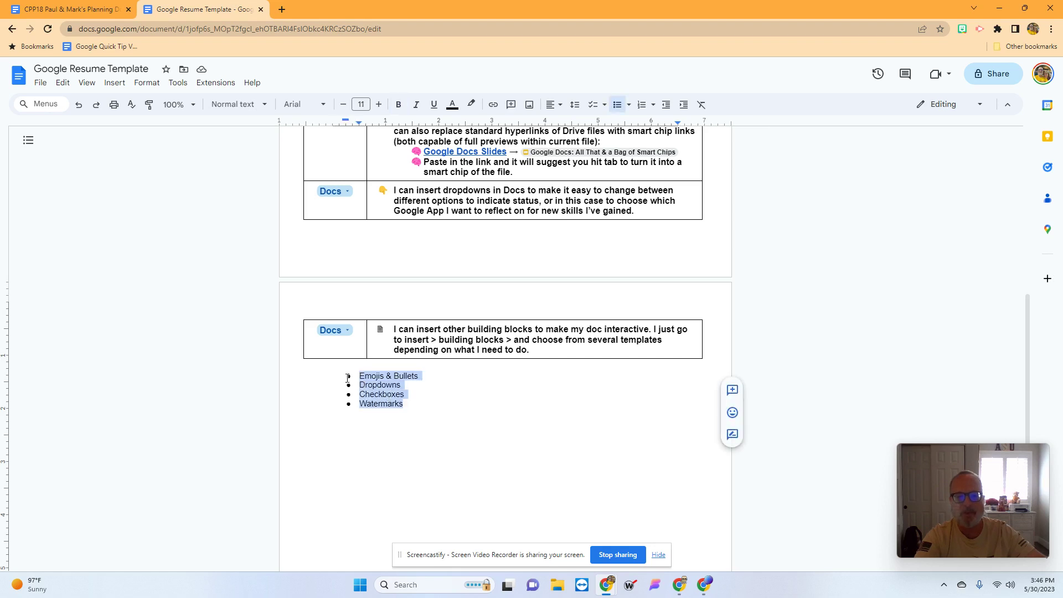
pyautogui.rightClick(347, 377)
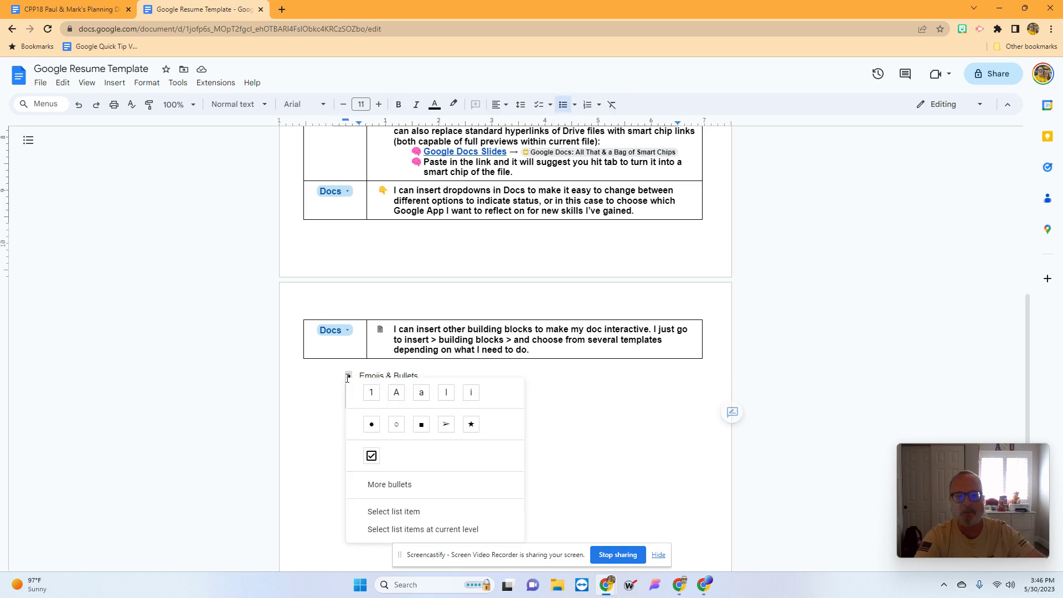
pyautogui.click(382, 485)
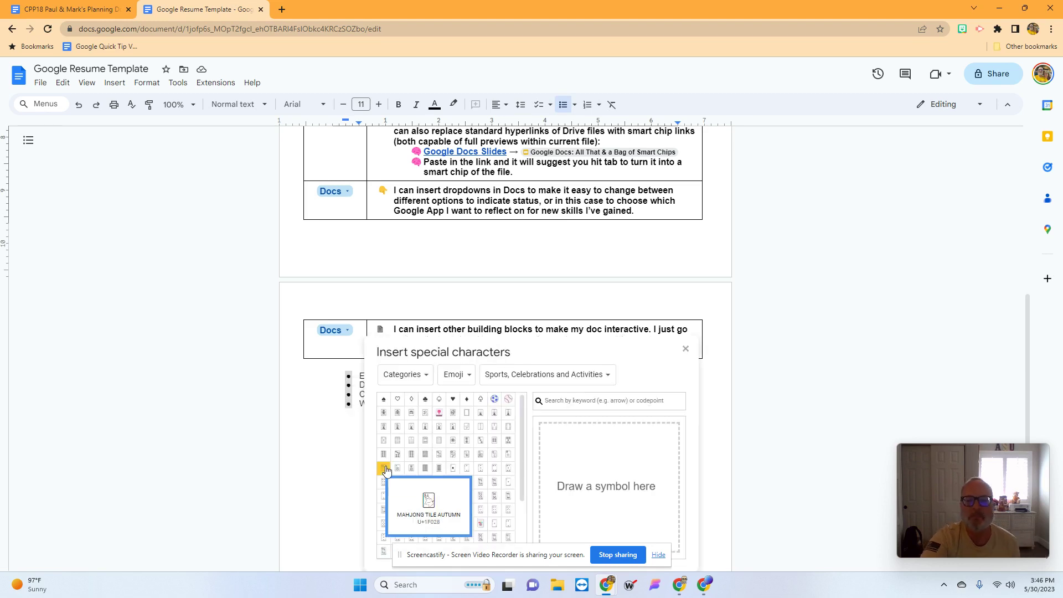
# In the Emoji category, search 'smil' and make the smiley face the list bullet
pyautogui.click(467, 376)
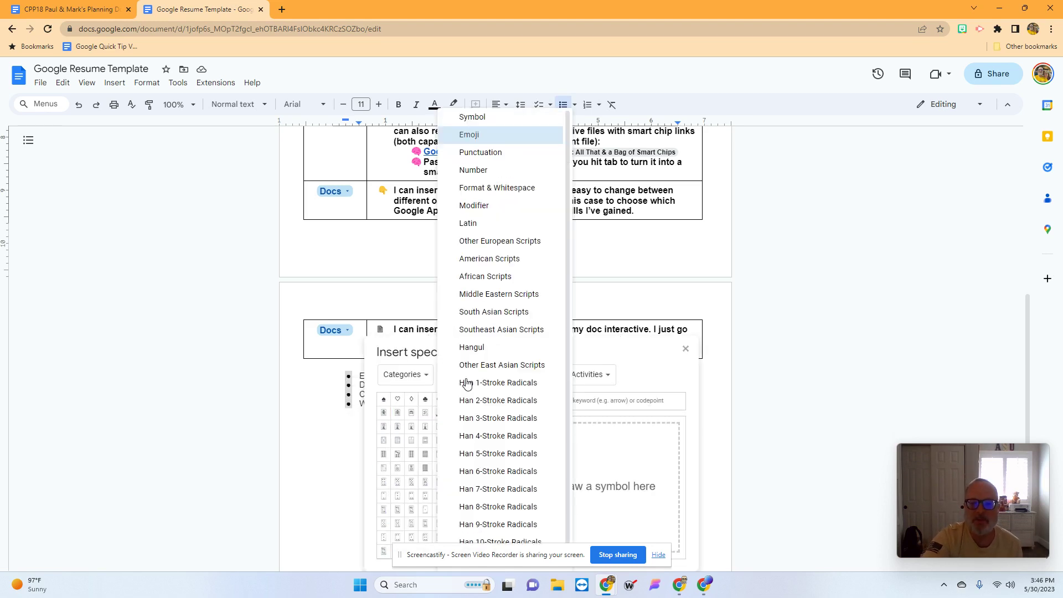
pyautogui.click(463, 119)
pyautogui.click(458, 379)
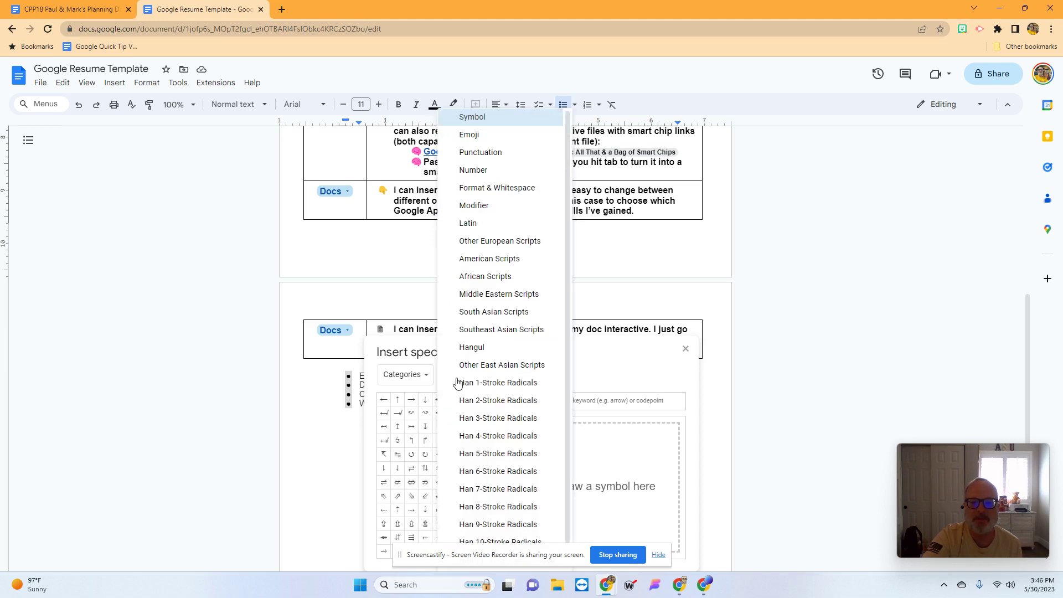
pyautogui.click(472, 136)
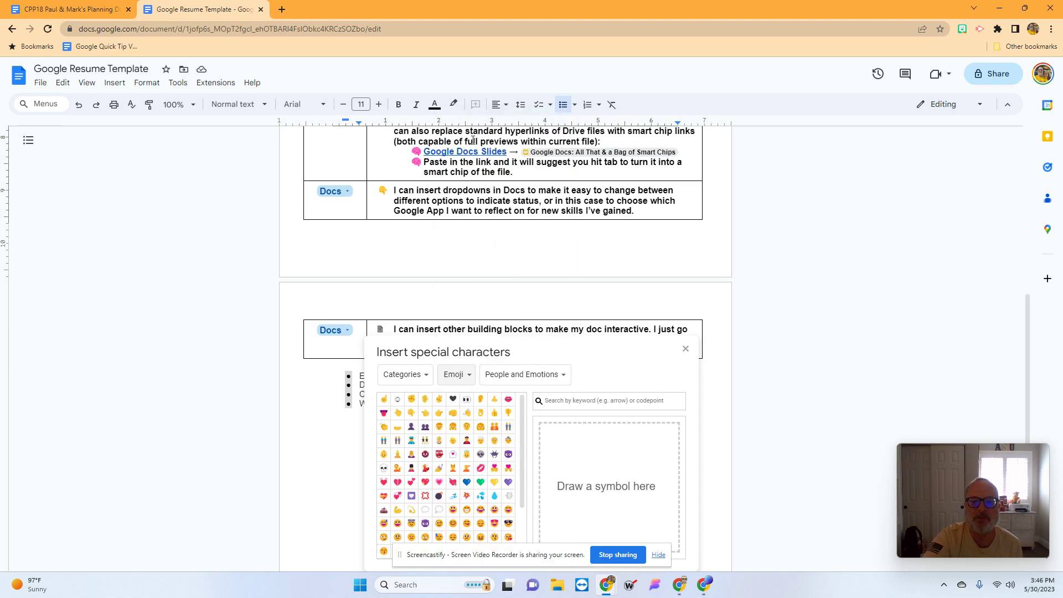
pyautogui.click(566, 400)
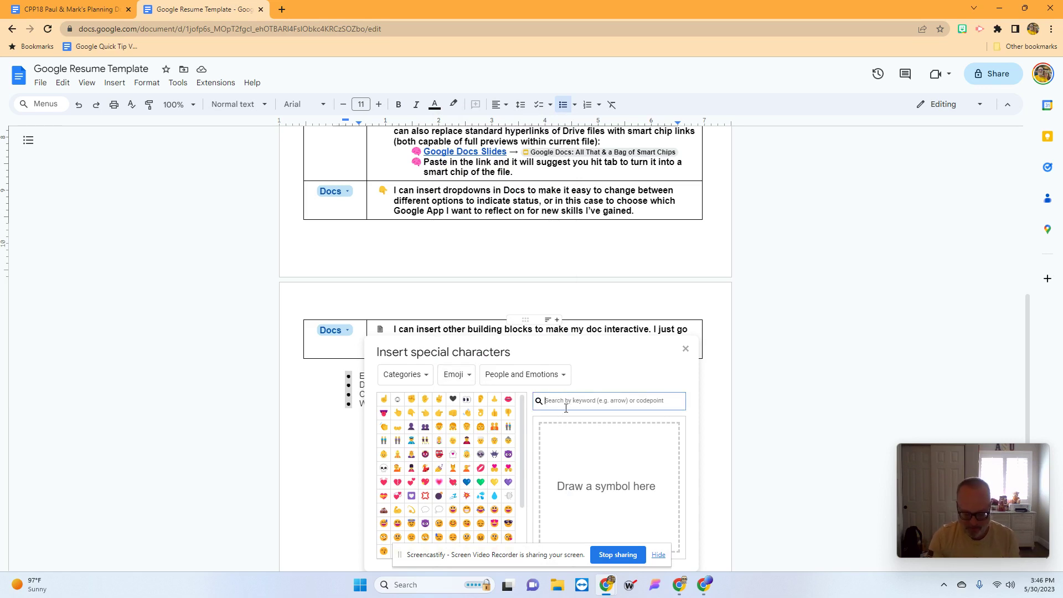
pyautogui.write('smil')
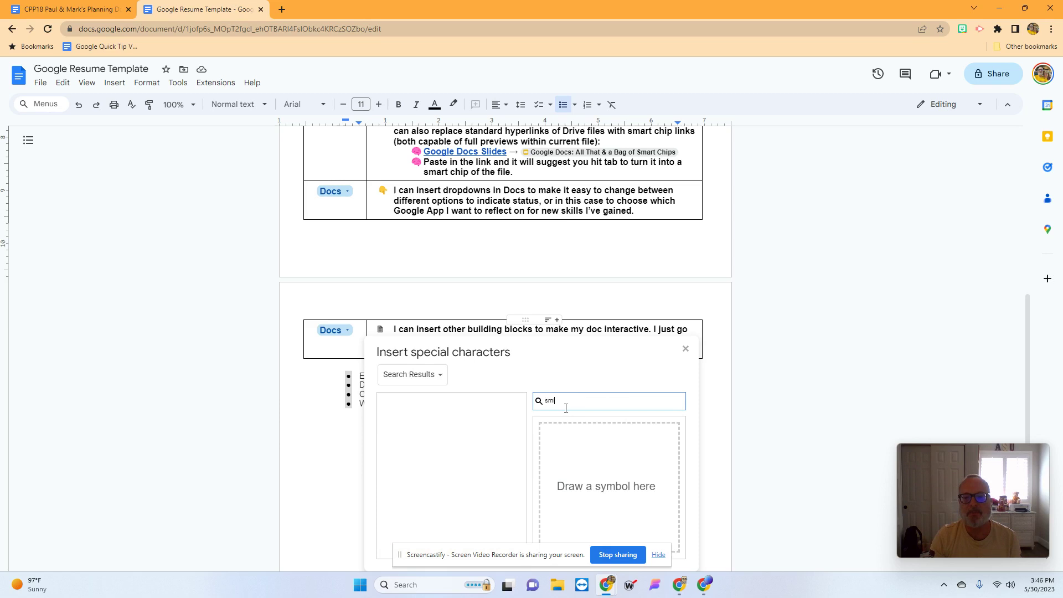
pyautogui.write('y=')
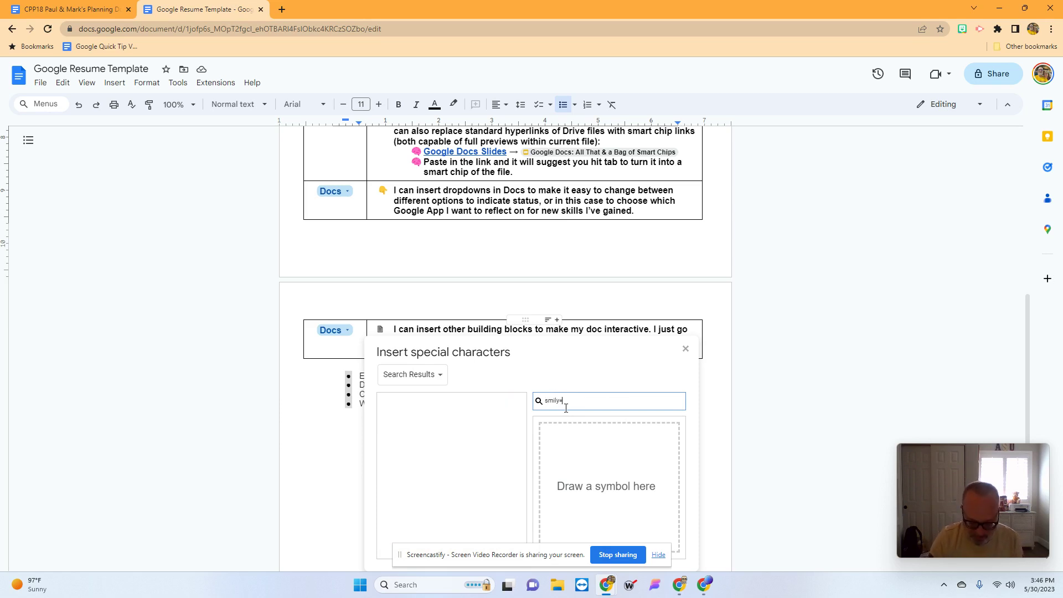
pyautogui.press('BackSpace')
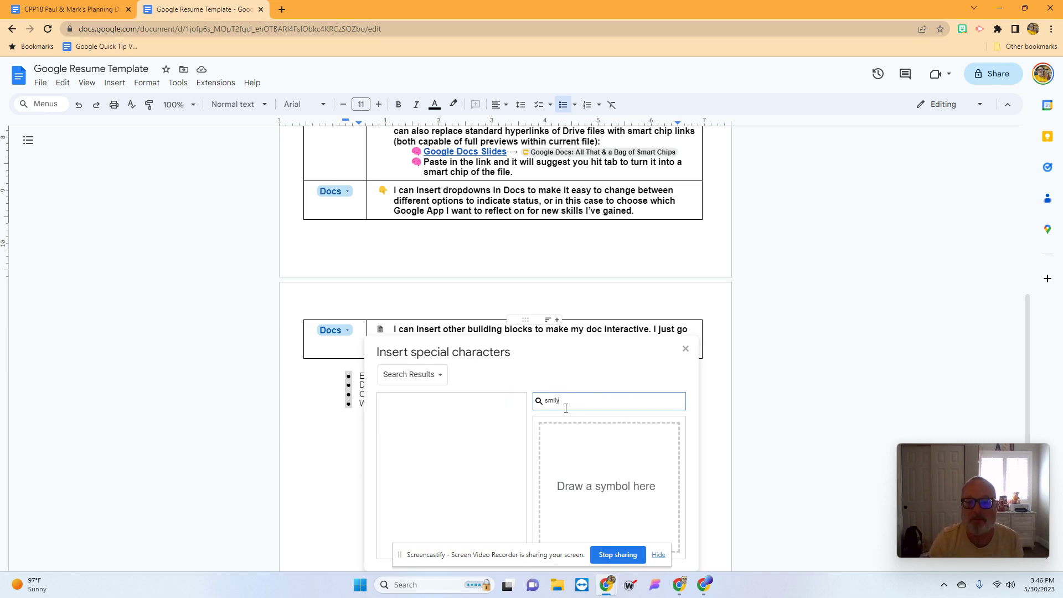
pyautogui.write('e')
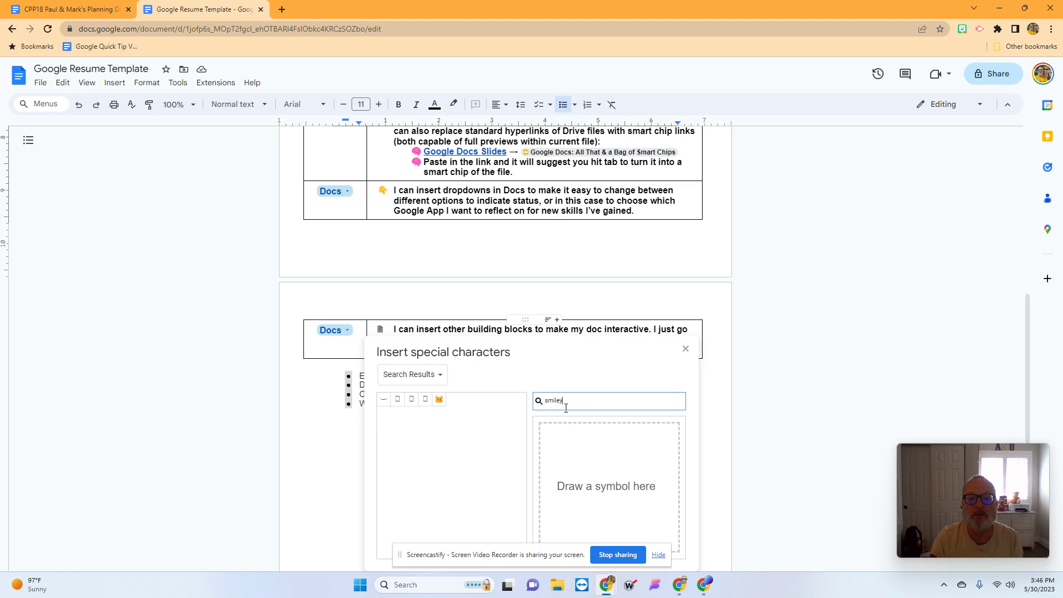
pyautogui.press('BackSpace')
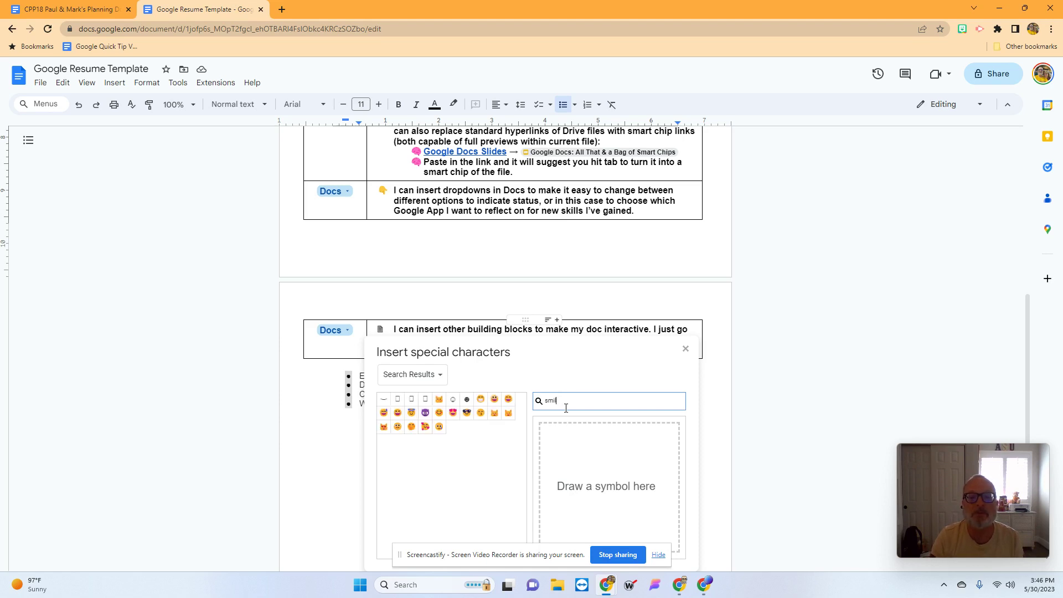
pyautogui.write('e')
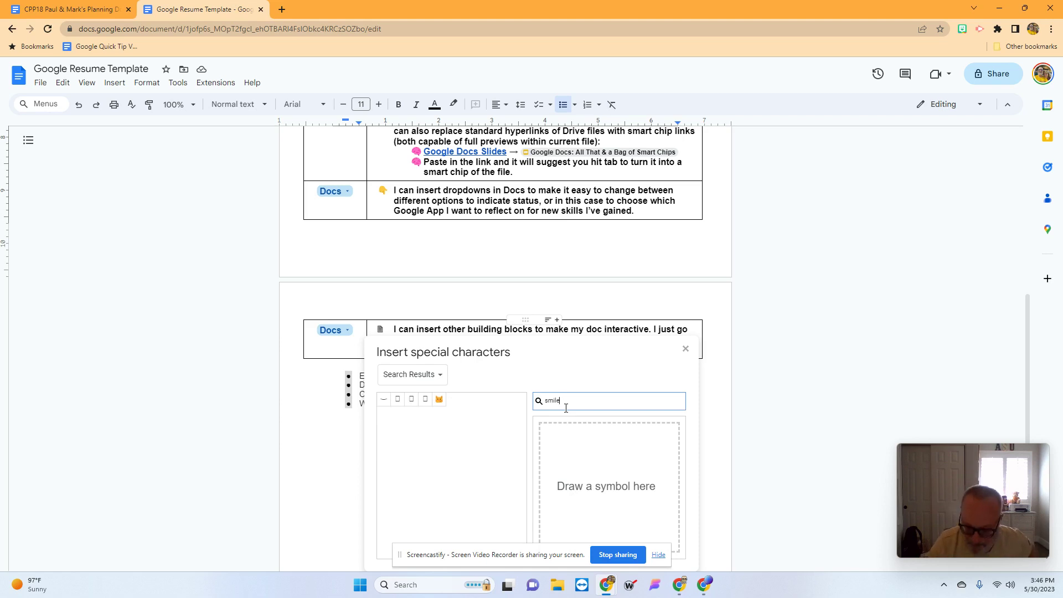
pyautogui.press('BackSpace')
pyautogui.click(440, 415)
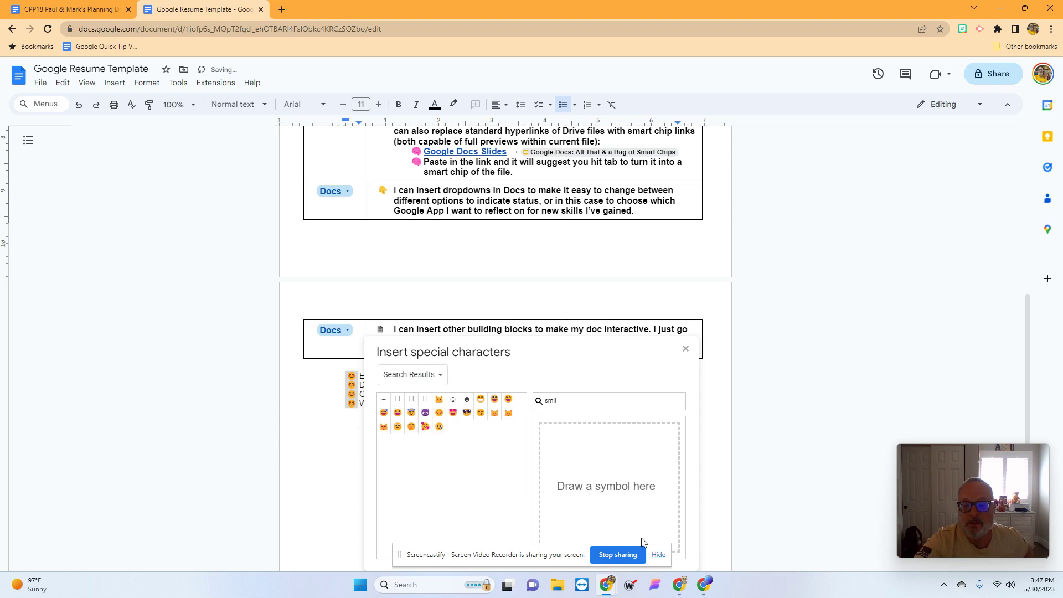
pyautogui.click(685, 350)
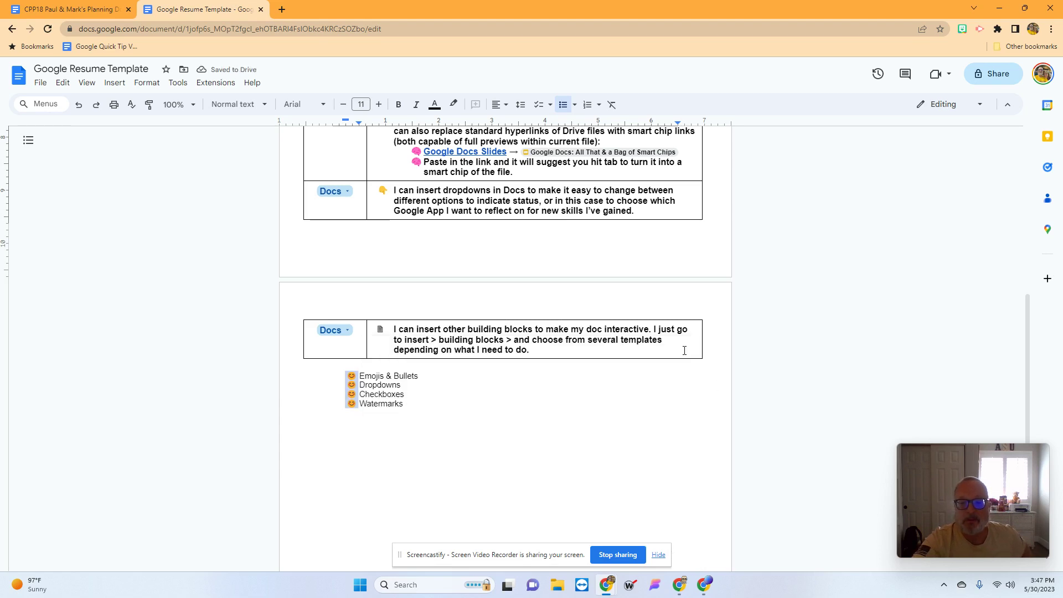
# Zoom the page view to 150%
pyautogui.click(189, 105)
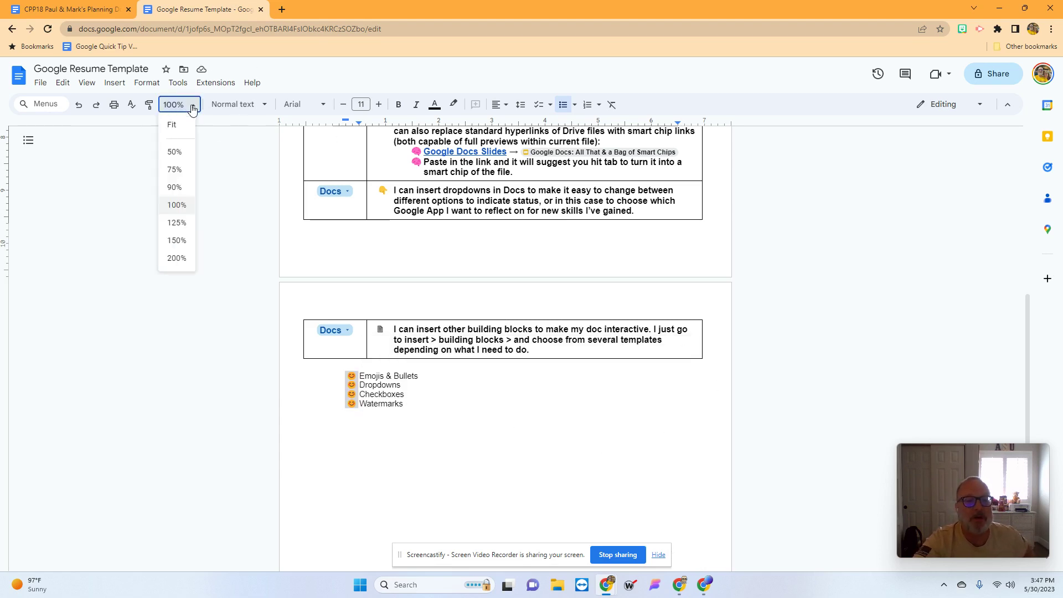
pyautogui.click(177, 240)
pyautogui.scroll(-5, 203, 439)
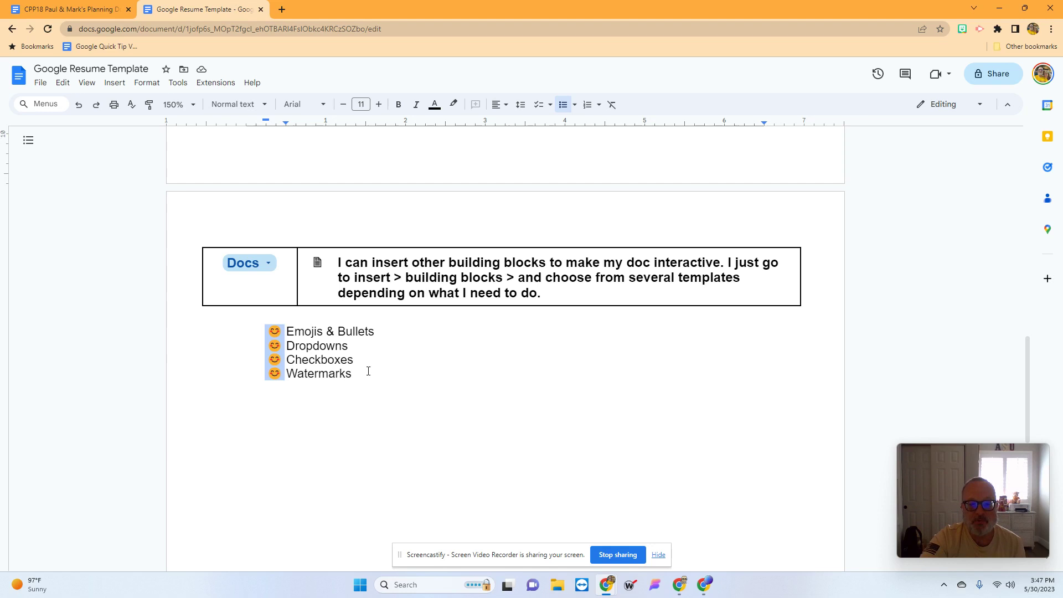
# On the empty line below the emoji list, start inserting a dropdown from the Insert menu
pyautogui.click(273, 262)
pyautogui.click(304, 449)
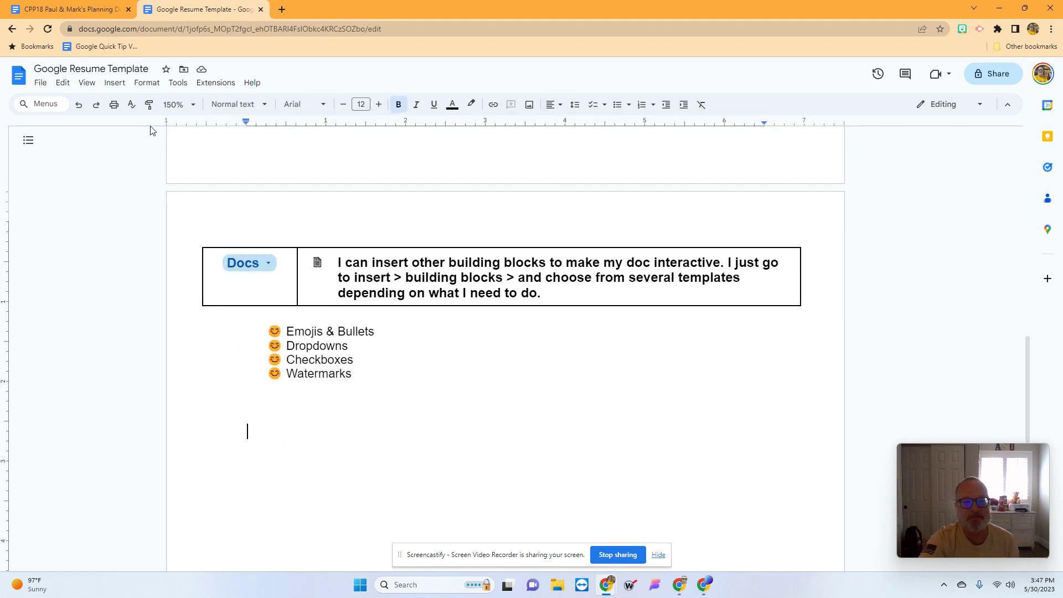
pyautogui.click(114, 84)
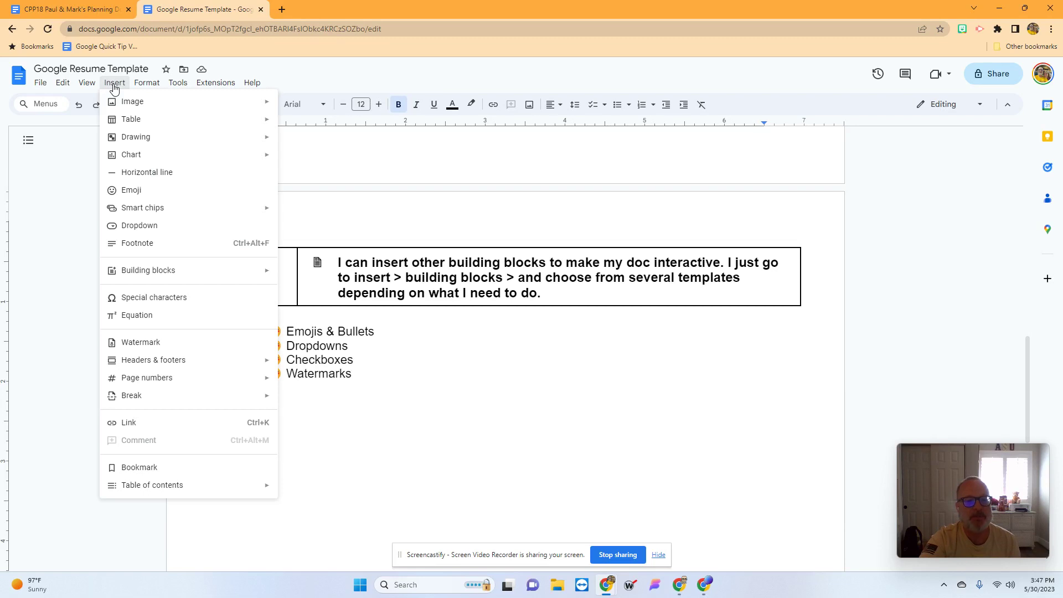
pyautogui.click(139, 226)
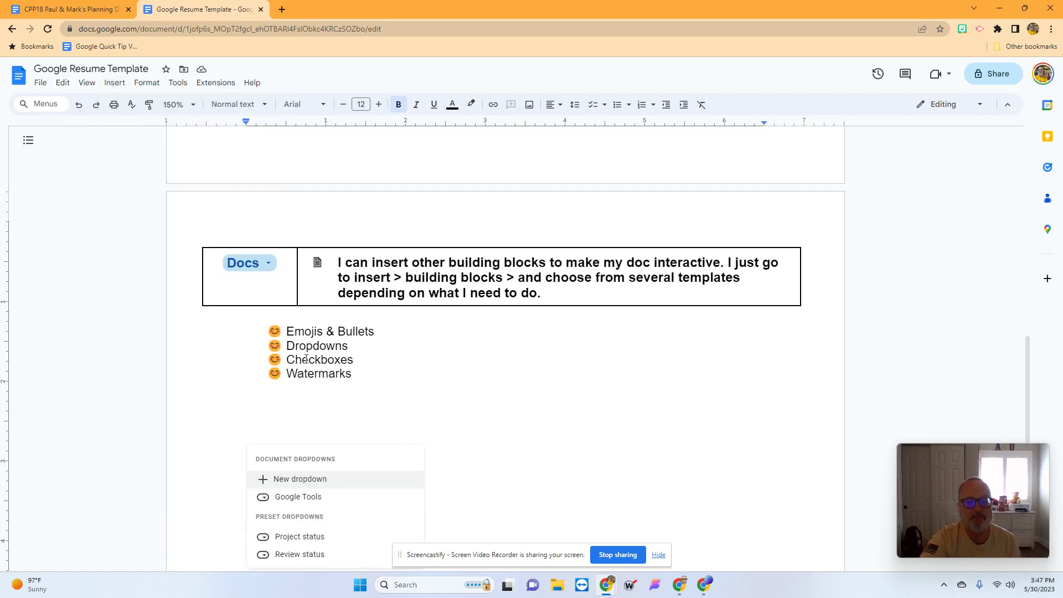
# Create a custom dropdown whose first option is 'Working' in dark green
pyautogui.click(306, 483)
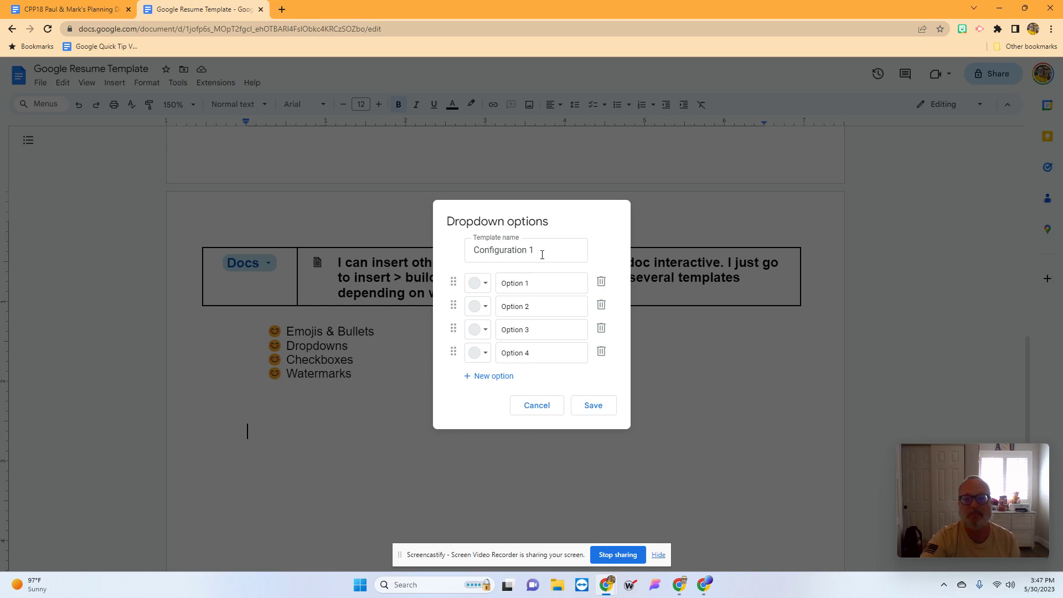
pyautogui.click(480, 284)
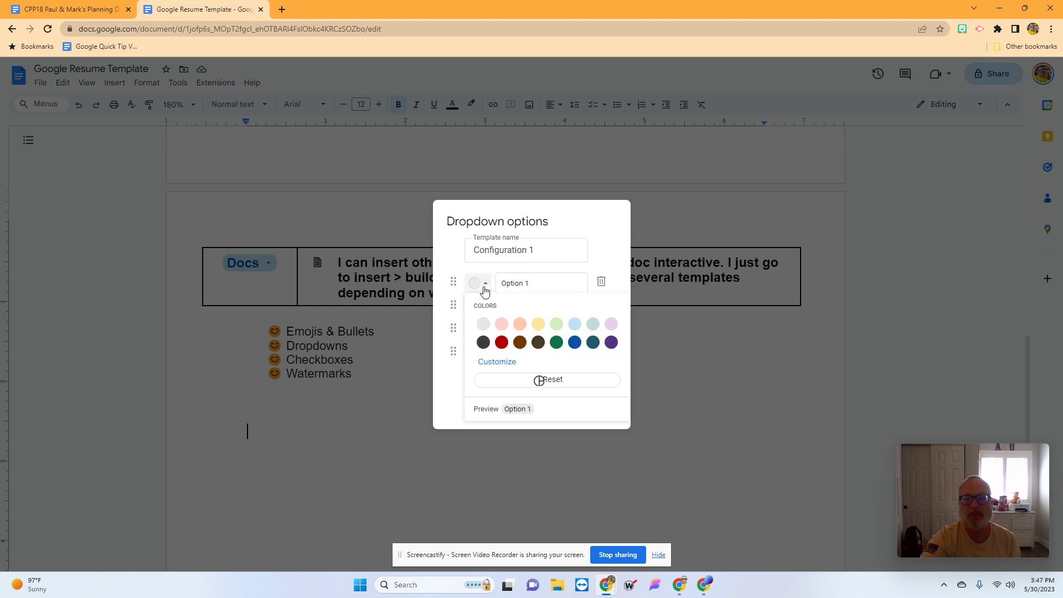
pyautogui.click(501, 342)
pyautogui.tripleClick(527, 283)
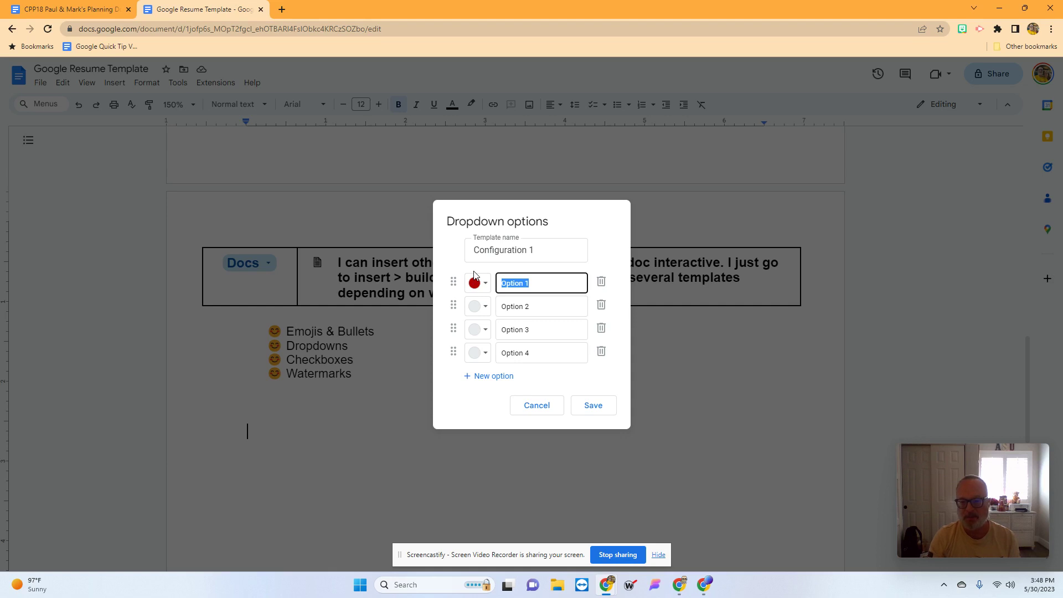
pyautogui.write('Working')
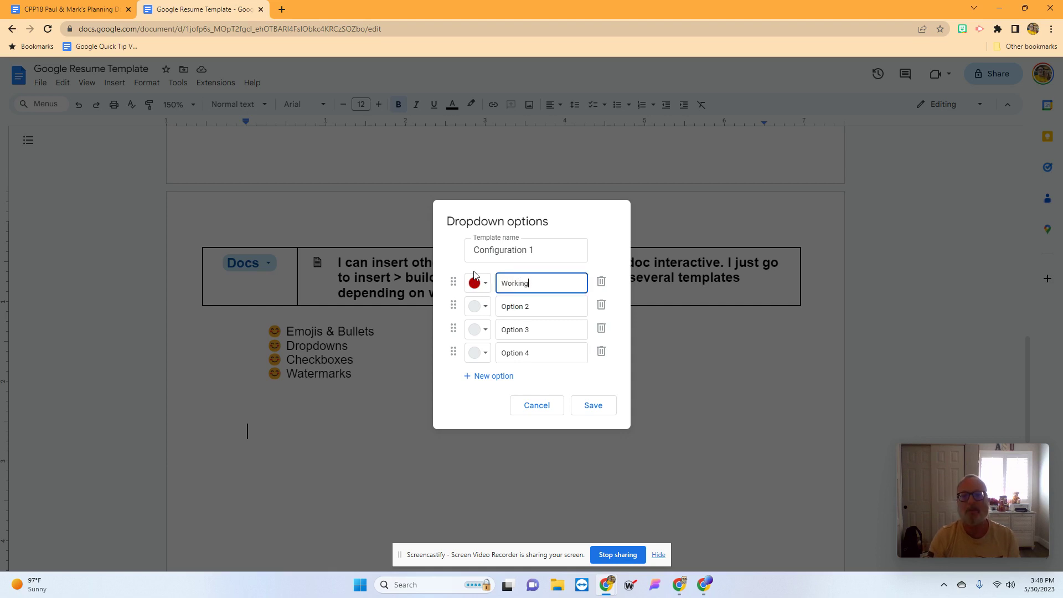
pyautogui.click(480, 282)
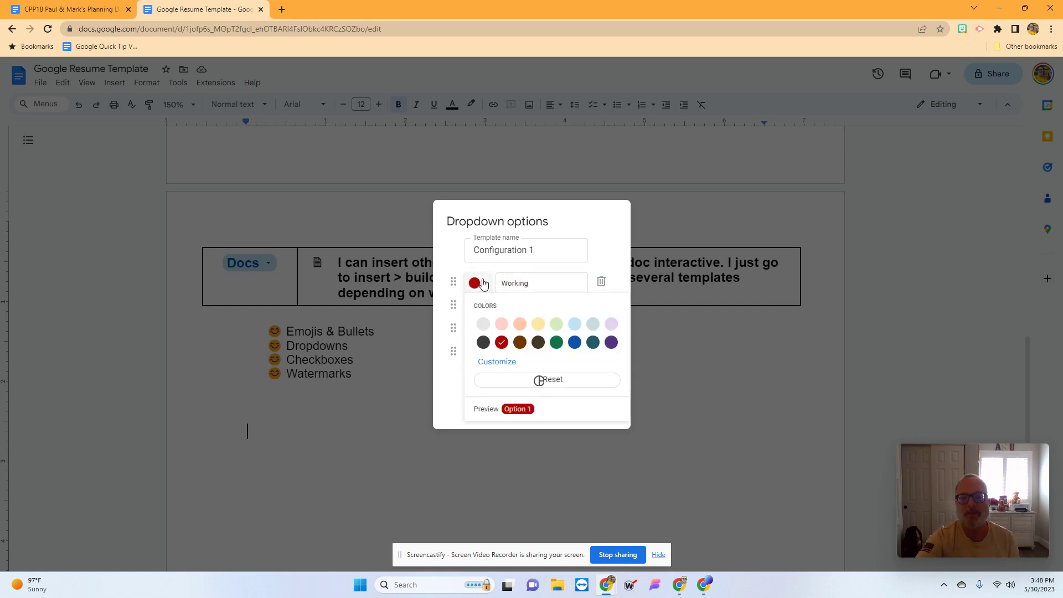
pyautogui.click(556, 342)
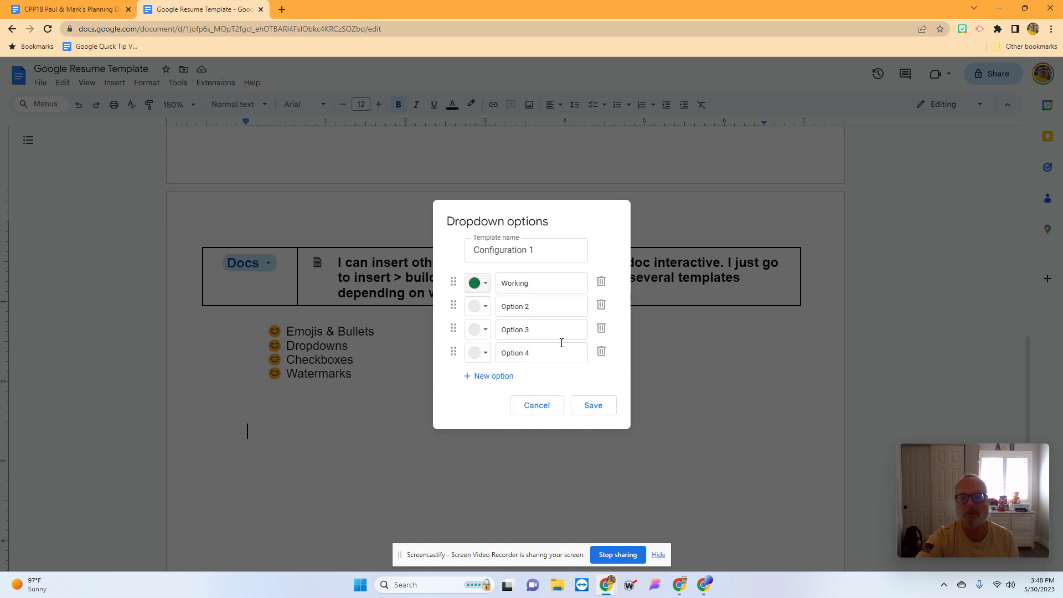
# Rename the second option 'Having trouble' and color it light yellow
pyautogui.click(481, 306)
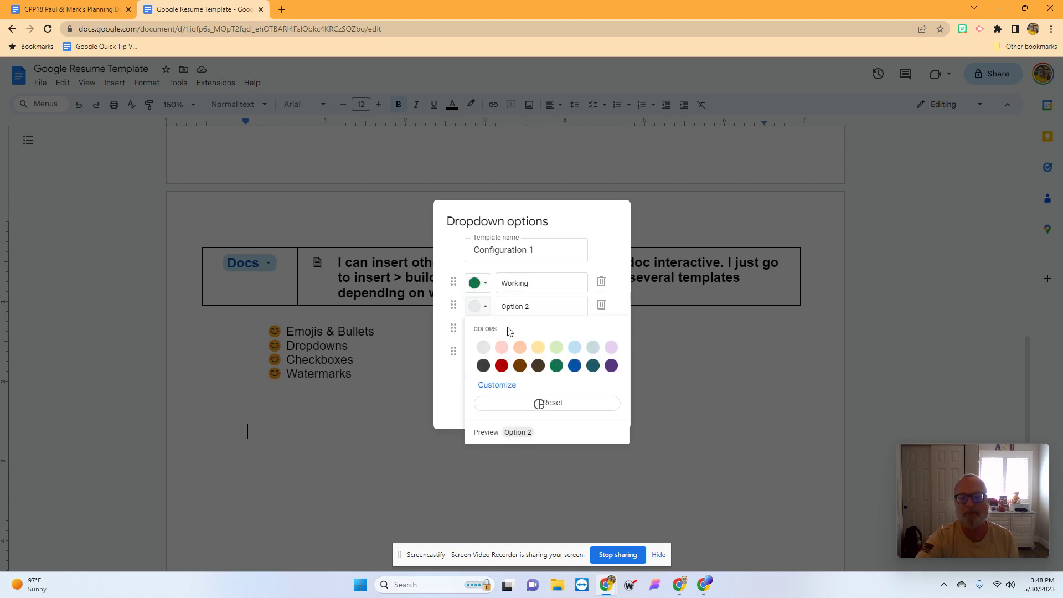
pyautogui.click(537, 347)
pyautogui.moveTo(534, 306); pyautogui.dragTo(477, 307)
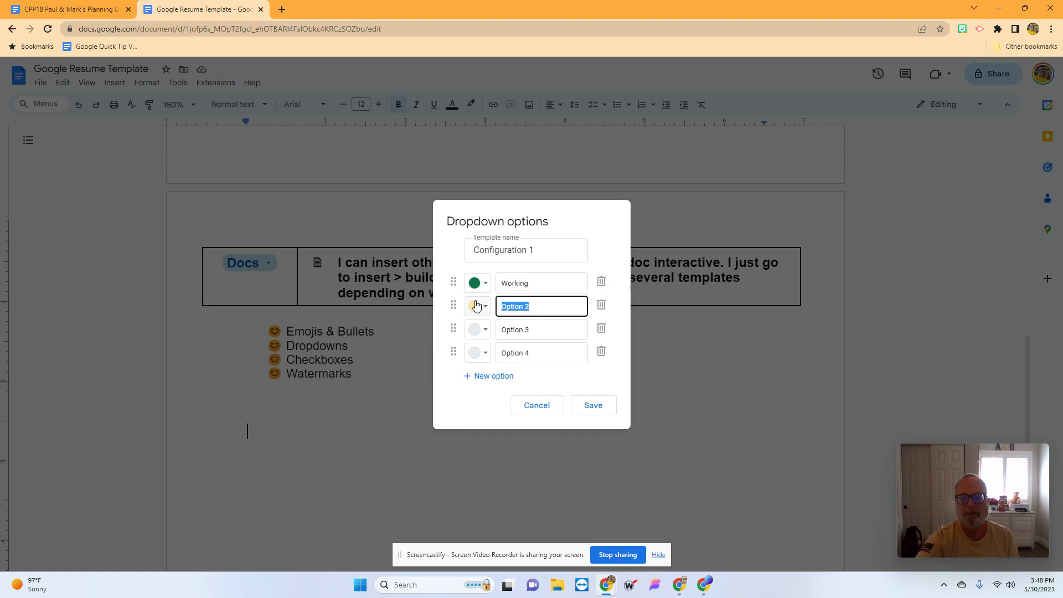
pyautogui.write('Having t')
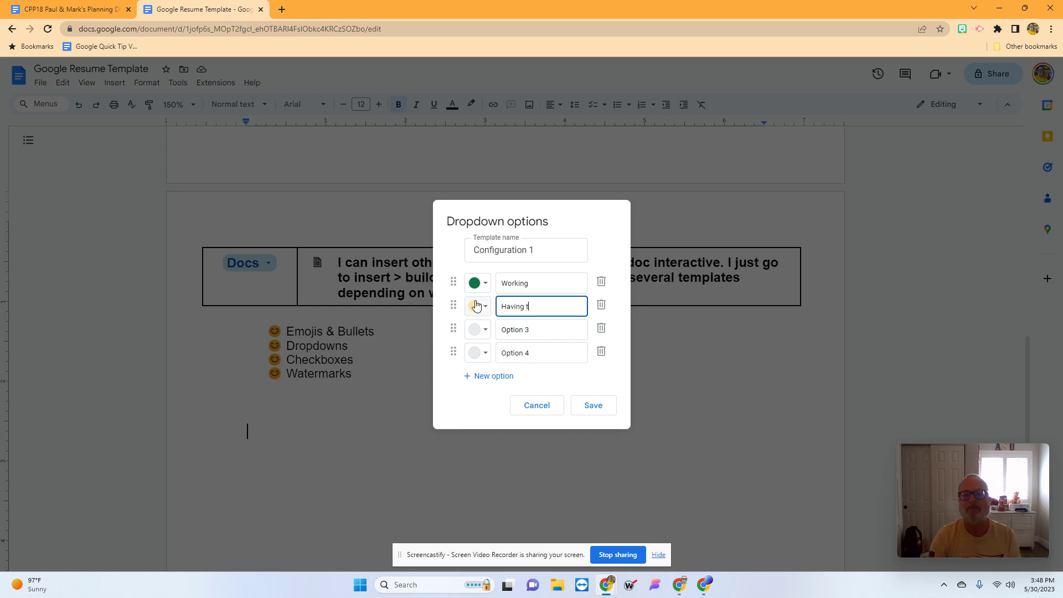
pyautogui.write('rouble')
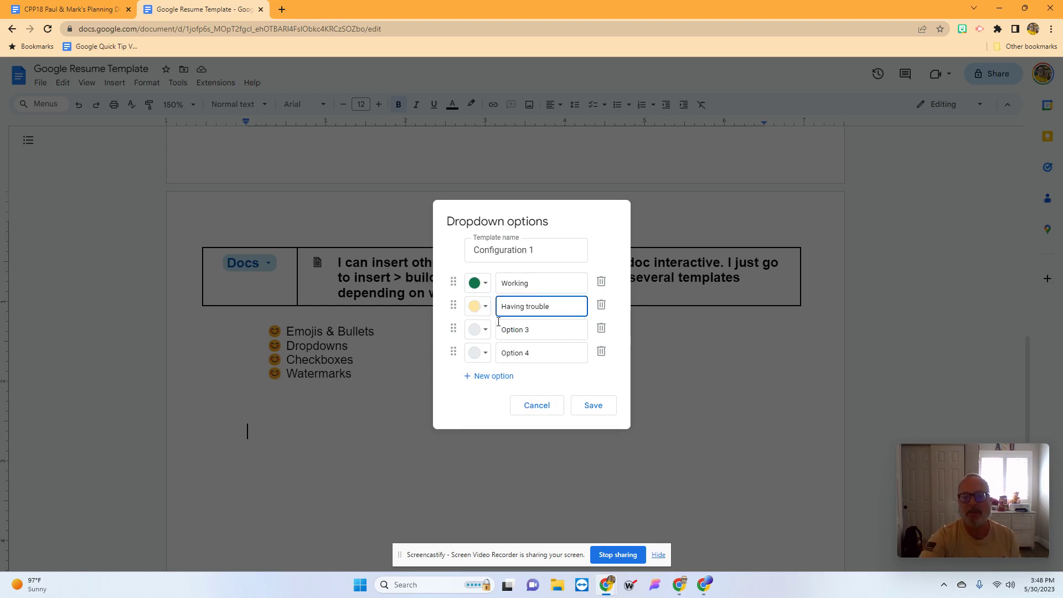
# Rename the third option 'Need help immediately' and color it red
pyautogui.click(488, 333)
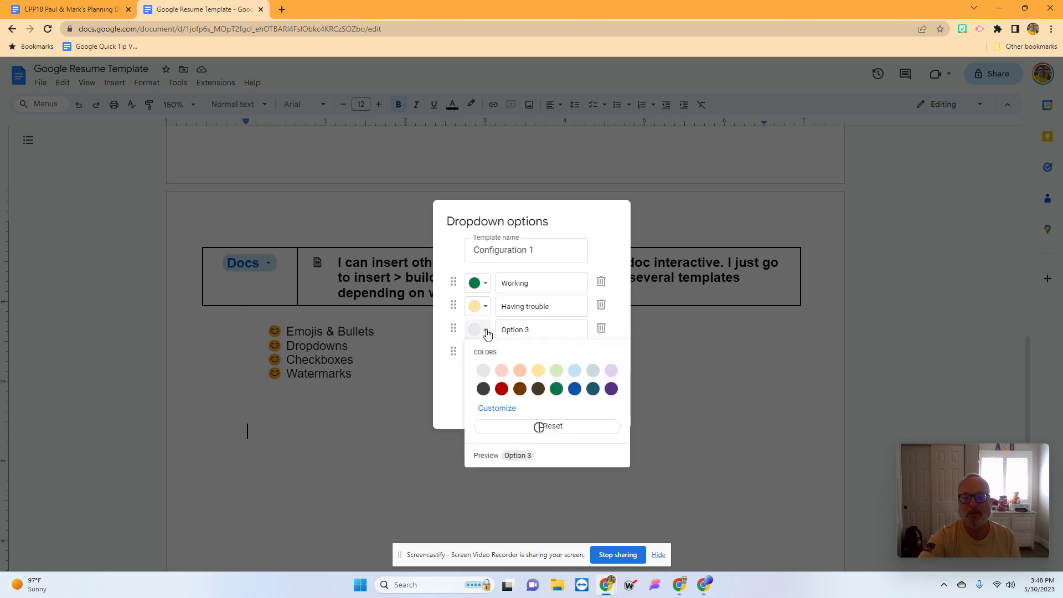
pyautogui.click(501, 389)
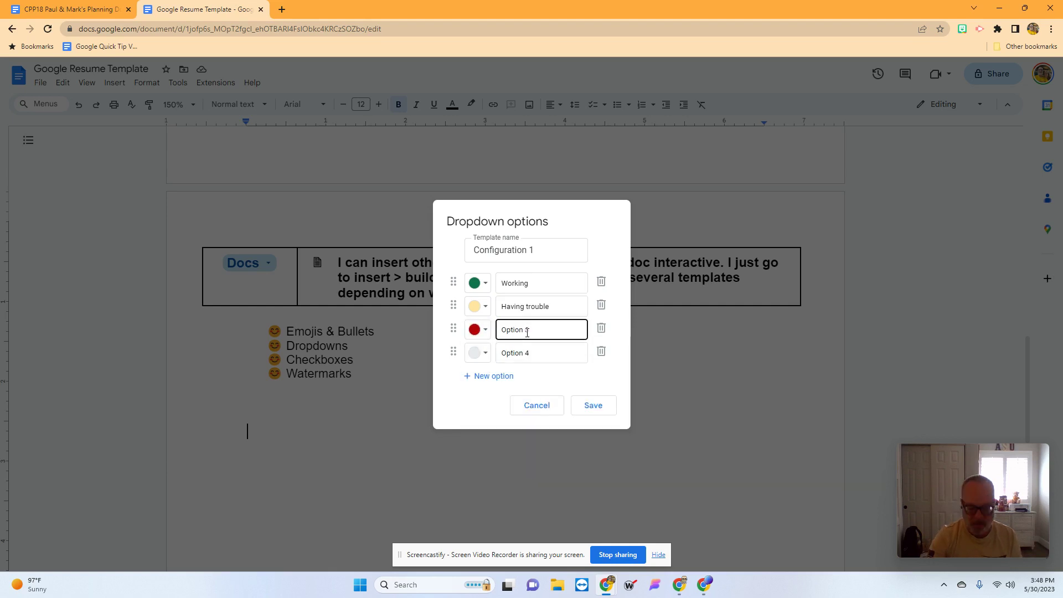
pyautogui.click(527, 331)
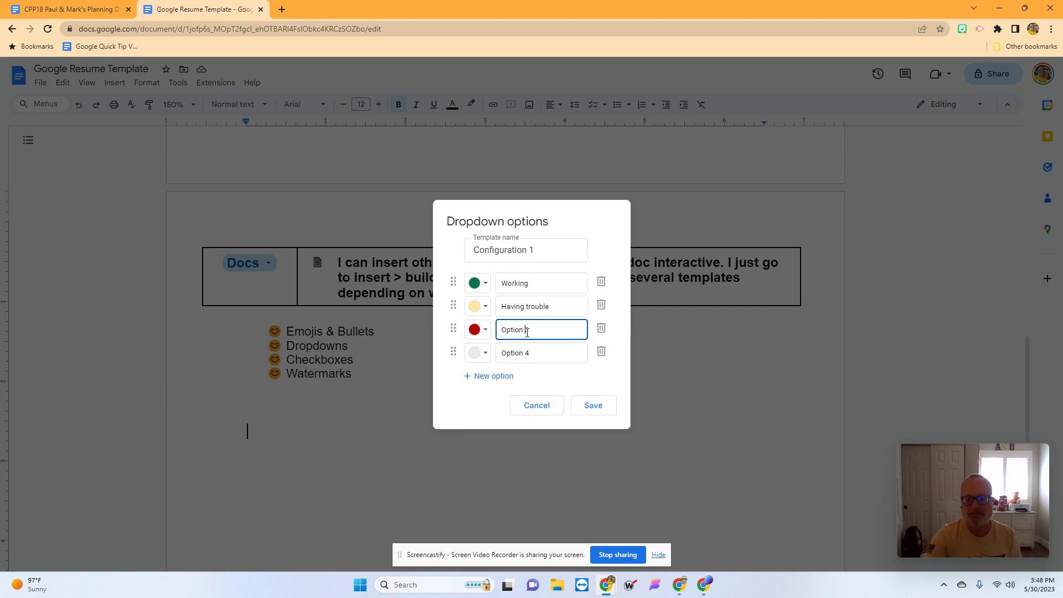
pyautogui.hotkey('ctrl', 'a')
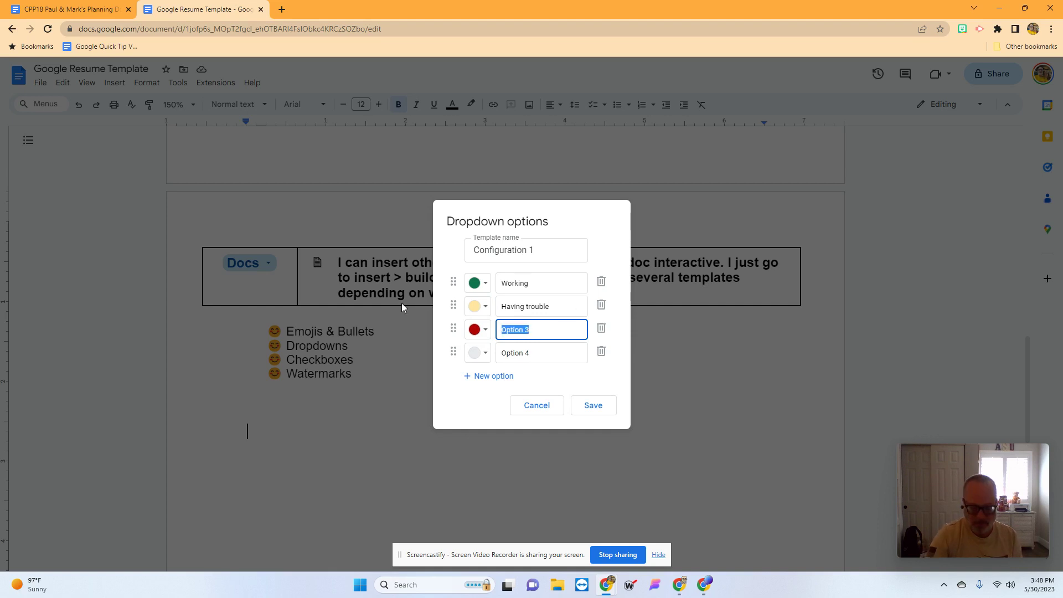
pyautogui.write('Need help')
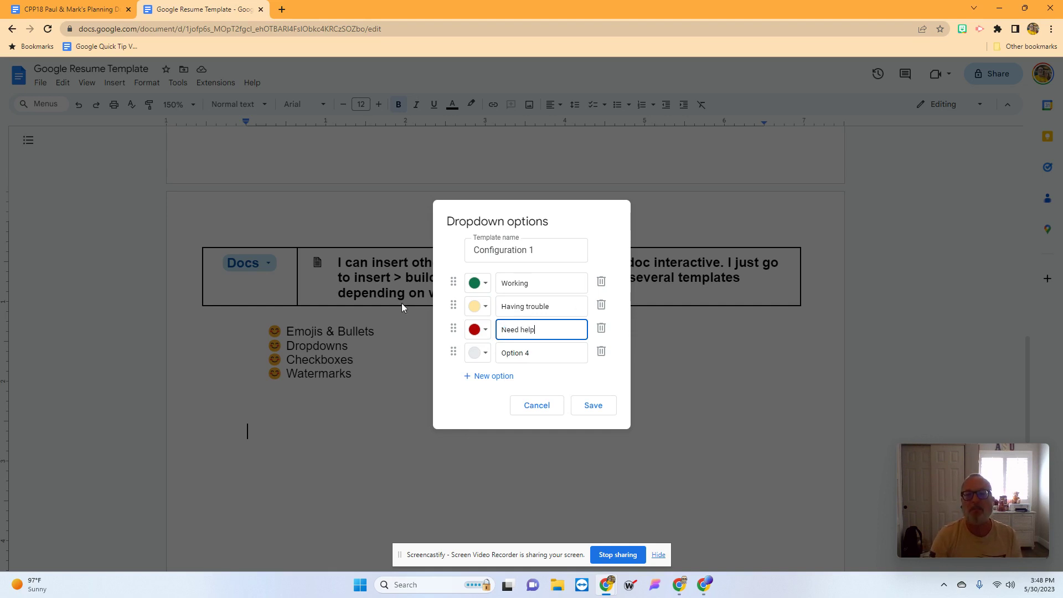
pyautogui.write(' immediately')
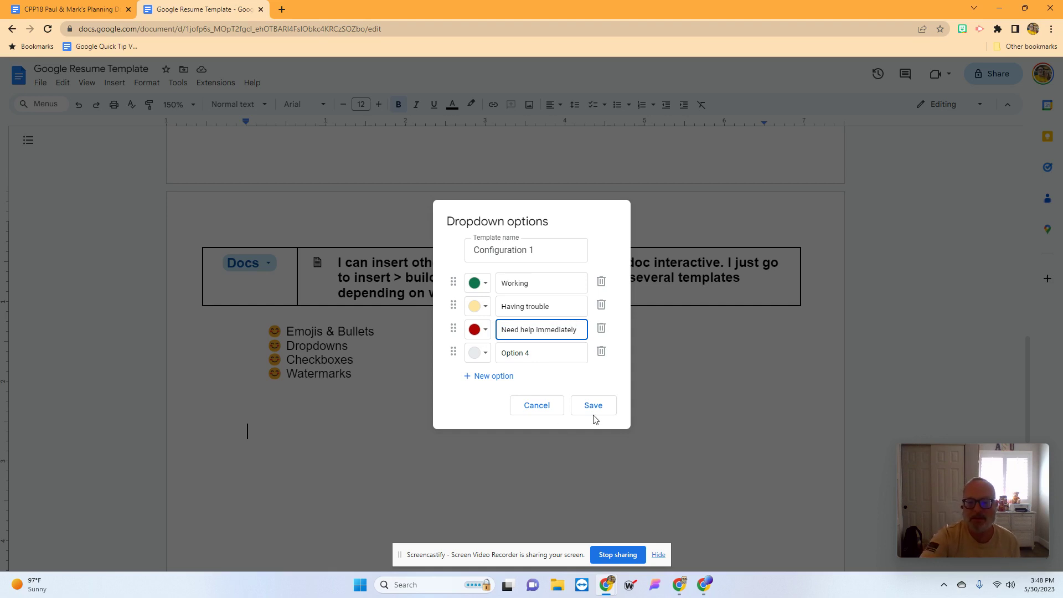
# Save the dropdown options to insert the status chip into the page
pyautogui.click(598, 406)
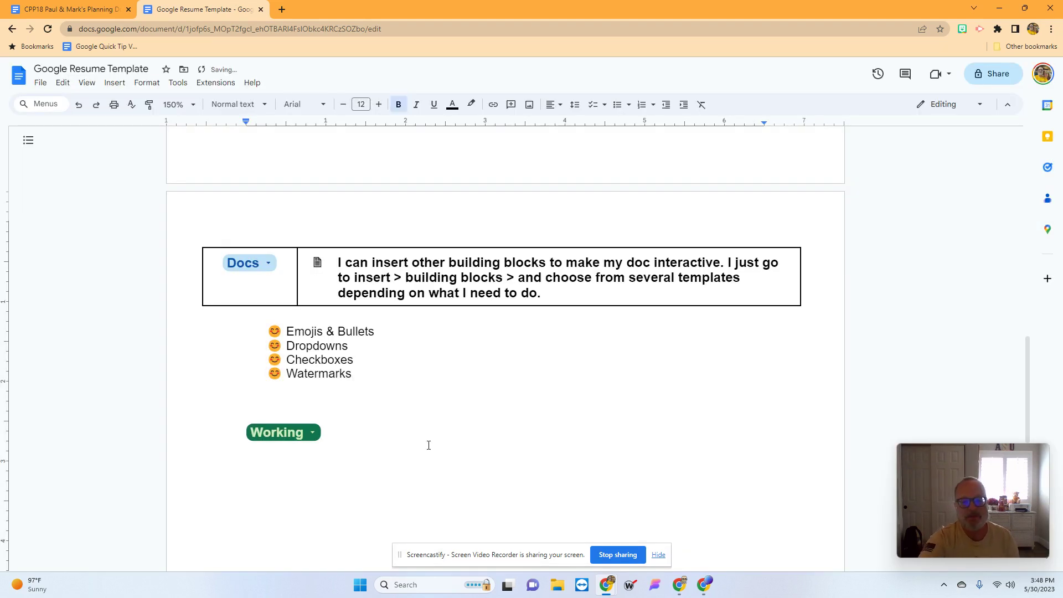
pyautogui.scroll(1, 415, 452)
pyautogui.scroll(-2, 406, 459)
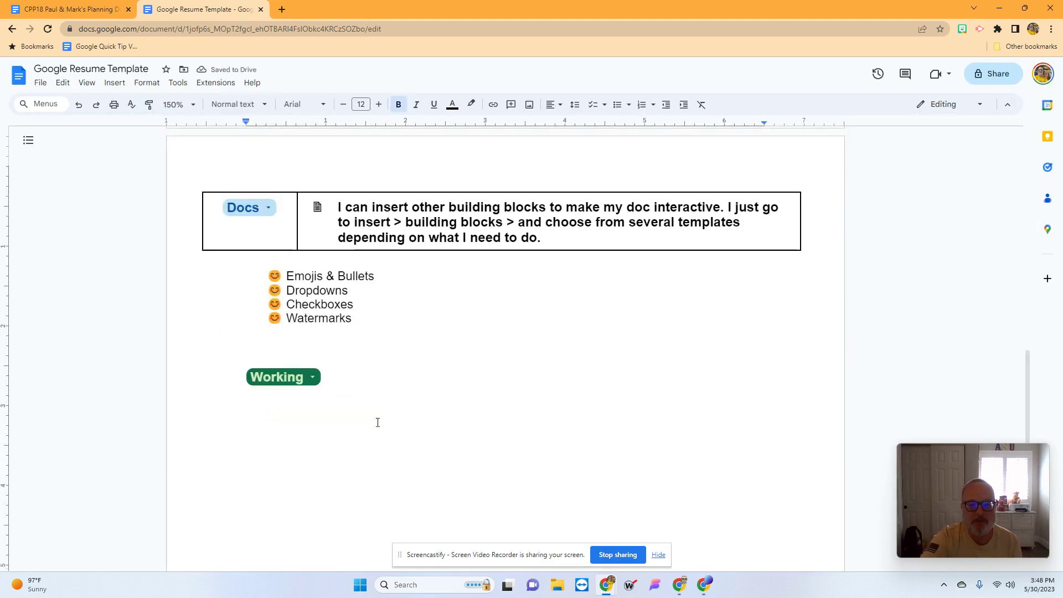
# Set the status dropdown to Having trouble, then to Need help immediately
pyautogui.click(312, 379)
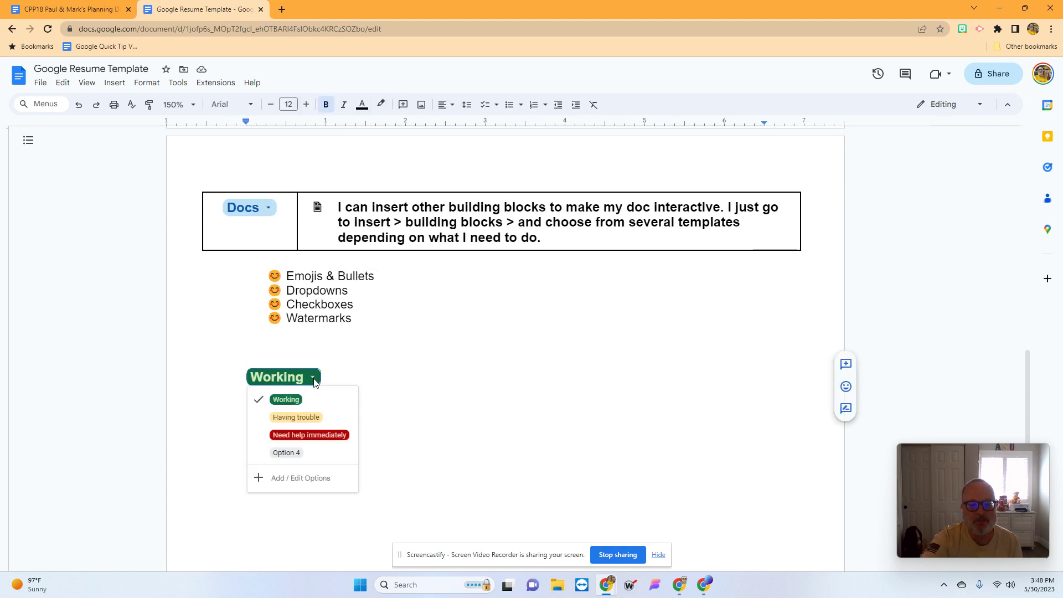
pyautogui.click(310, 418)
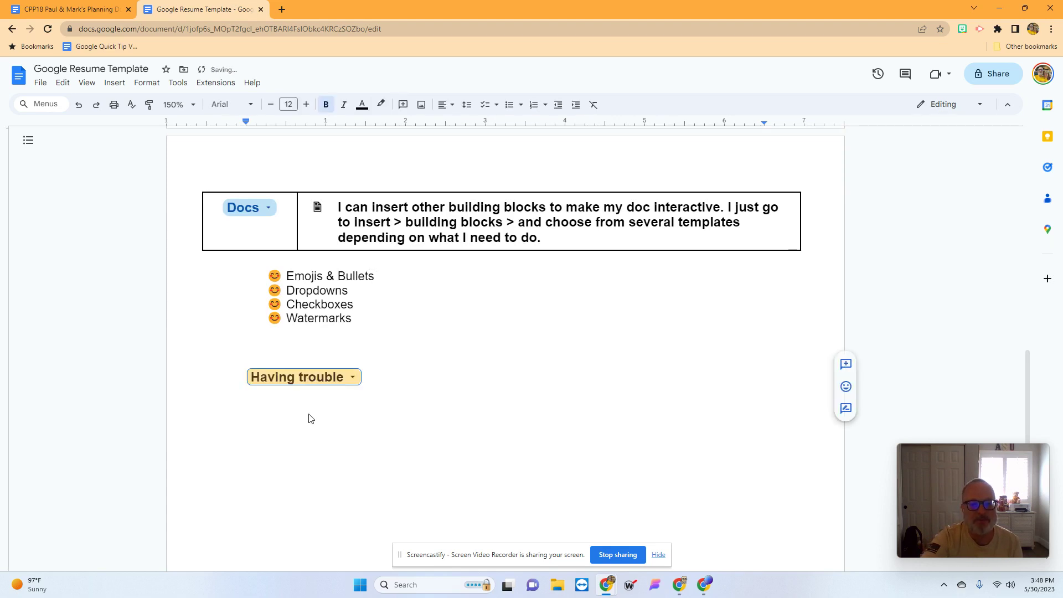
pyautogui.click(343, 378)
pyautogui.click(335, 436)
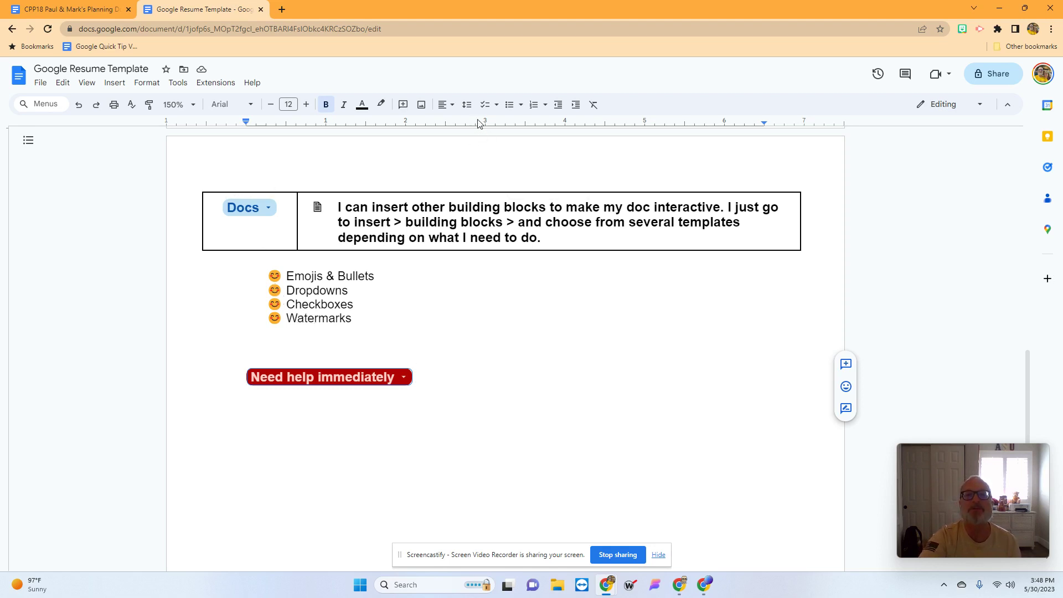
# Below the dropdown, add a checklist: Go to the bank, Get lots of money, Go to the mall
pyautogui.click(446, 380)
pyautogui.press('Return')
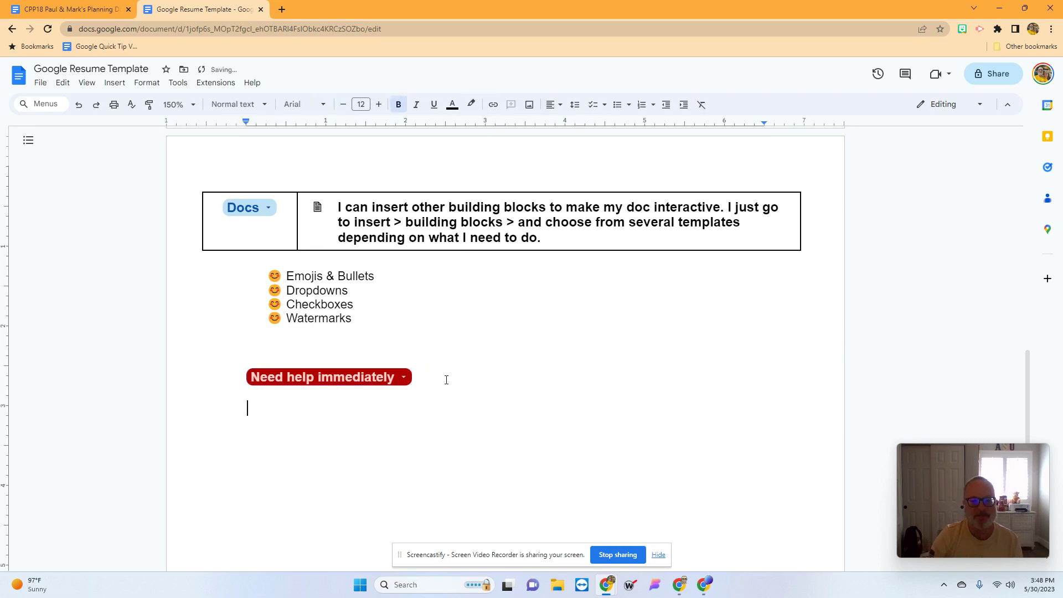
pyautogui.scroll(-2, 447, 379)
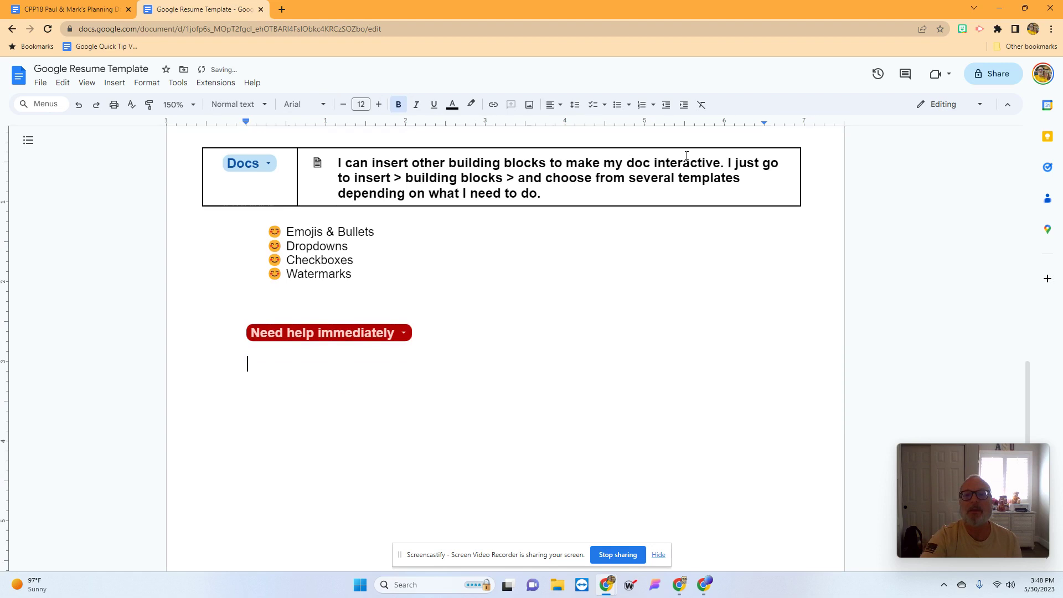
pyautogui.click(592, 106)
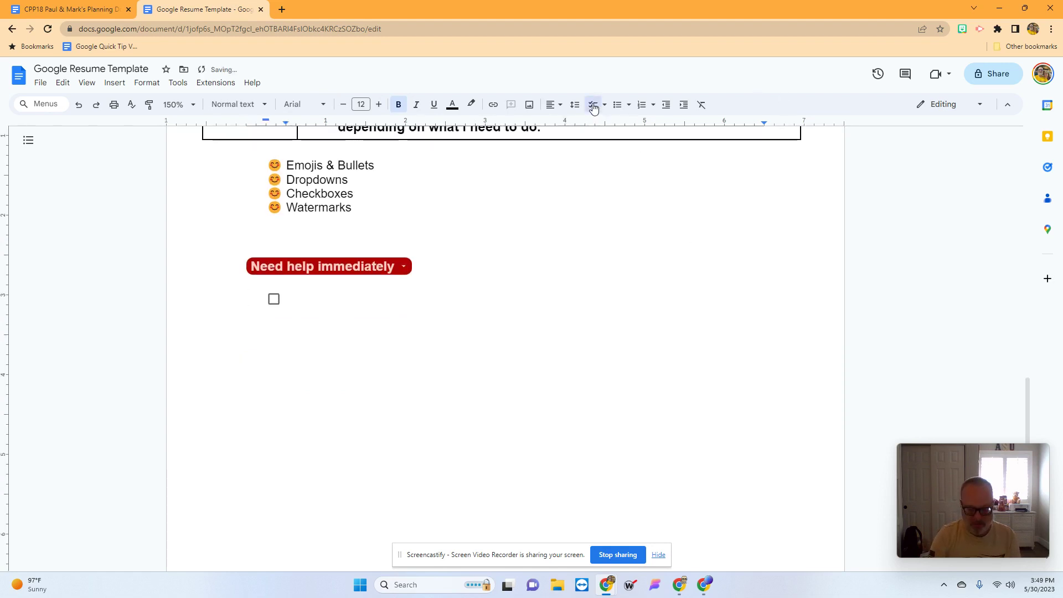
pyautogui.write('Go to the bank')
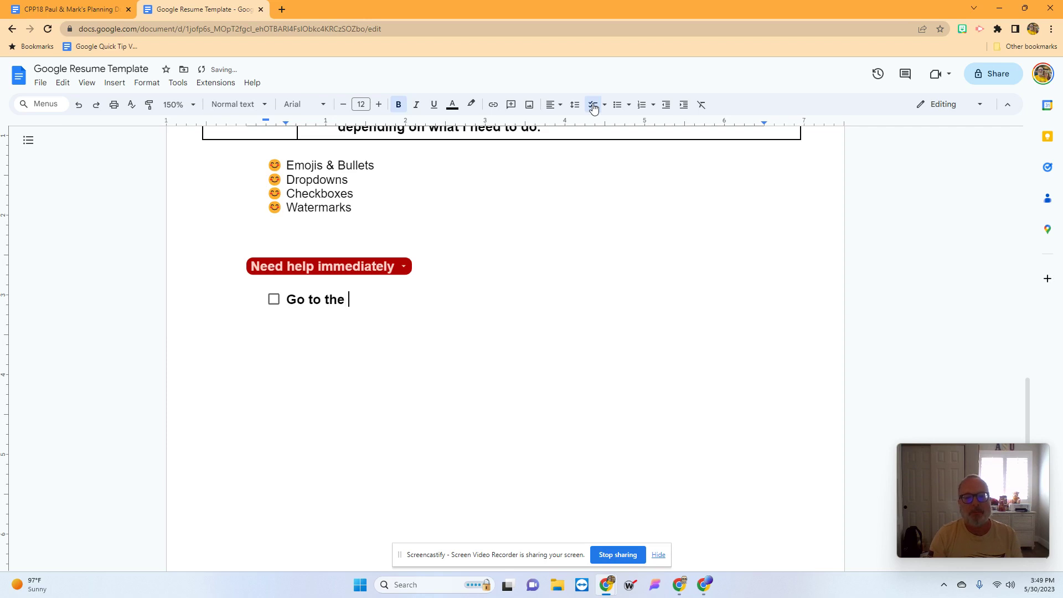
pyautogui.press('Return')
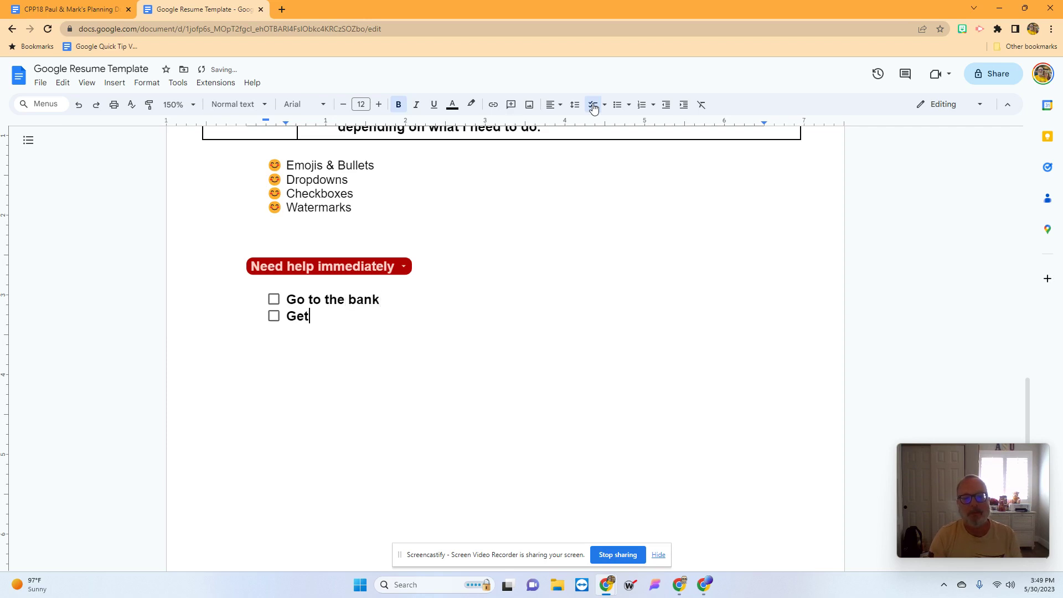
pyautogui.write('s of money')
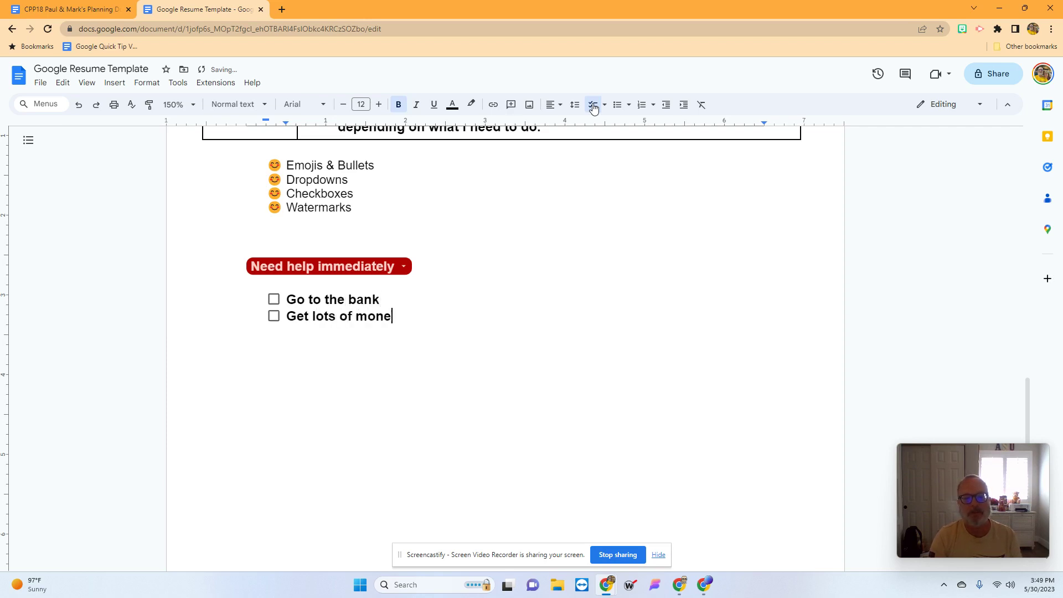
pyautogui.press('Return')
pyautogui.write('Go to the mall')
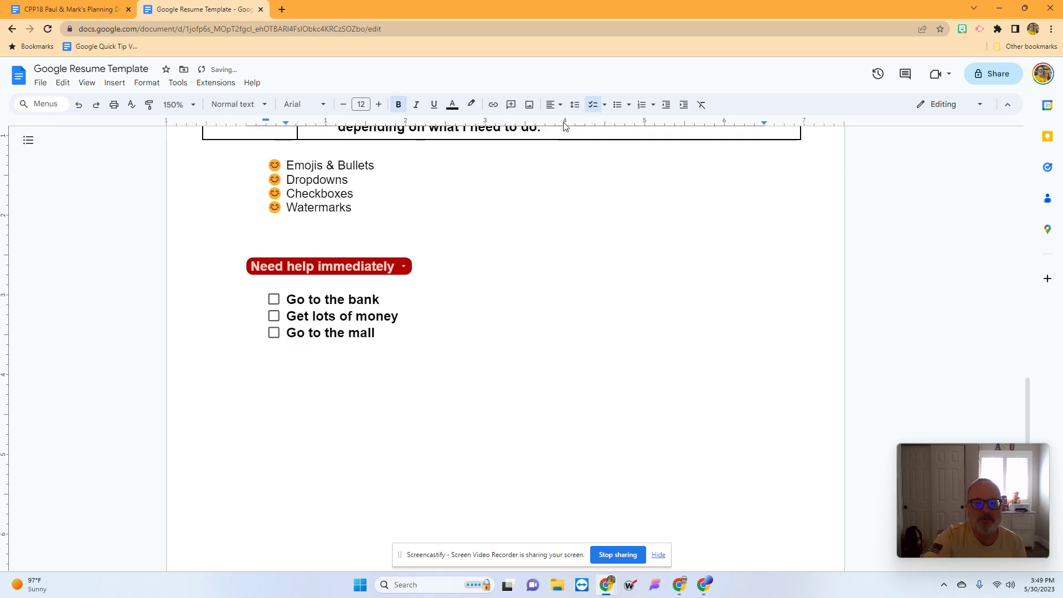
# Tick all three checklist items so they appear struck through
pyautogui.click(274, 299)
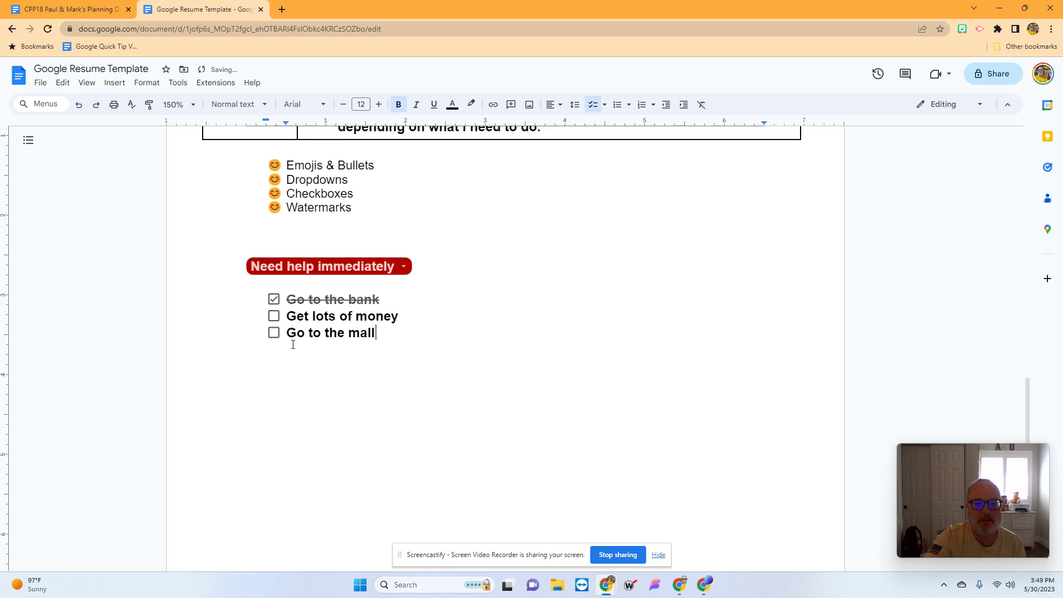
pyautogui.click(274, 315)
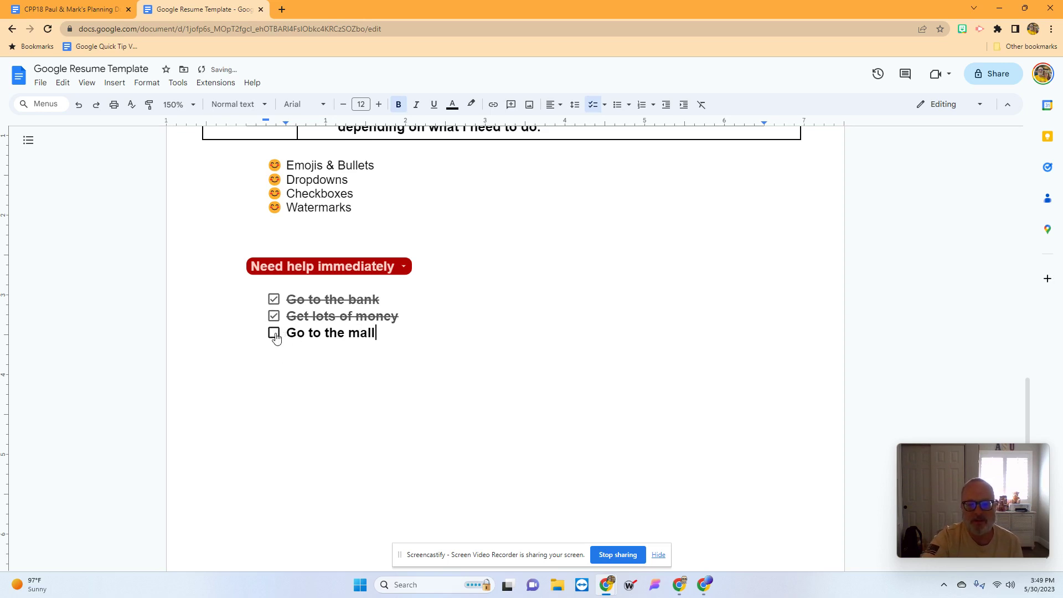
pyautogui.click(274, 334)
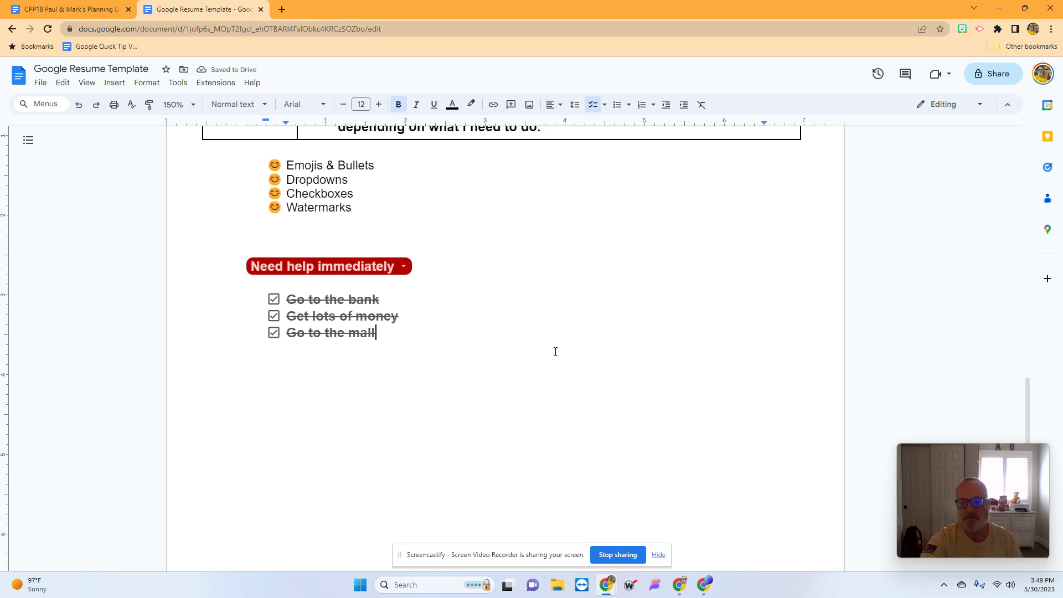
pyautogui.scroll(2, 498, 387)
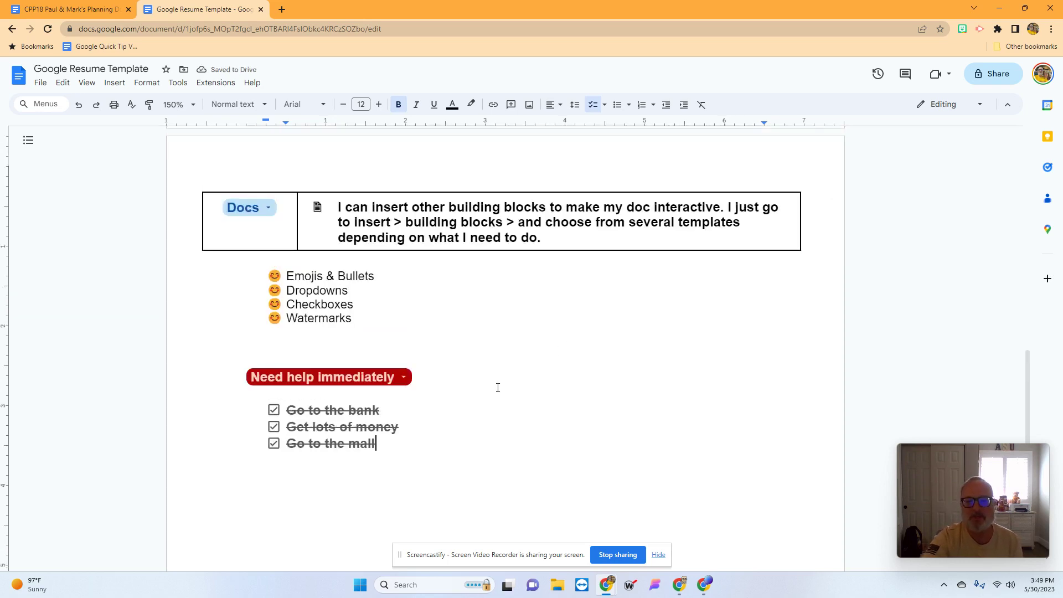
# From the line below the checklist, open Insert > Watermark and choose Select Image
pyautogui.click(270, 510)
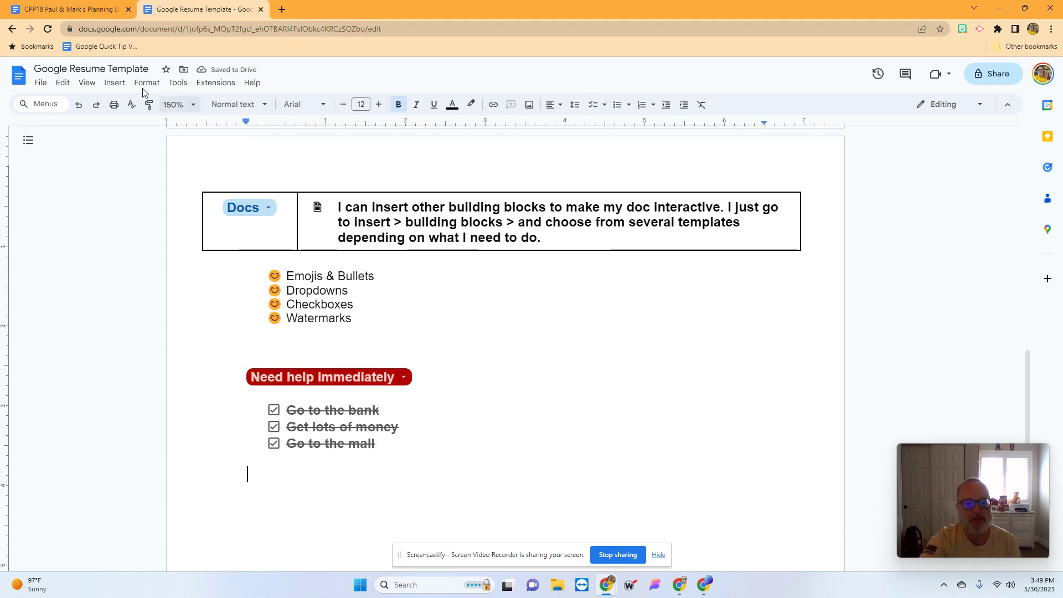
pyautogui.click(116, 84)
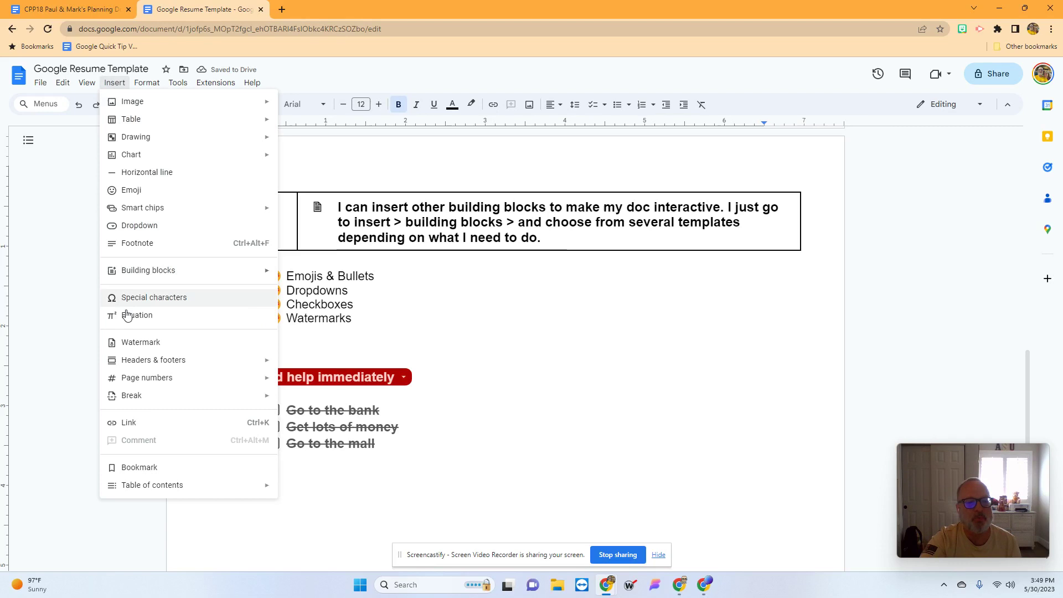
pyautogui.click(137, 341)
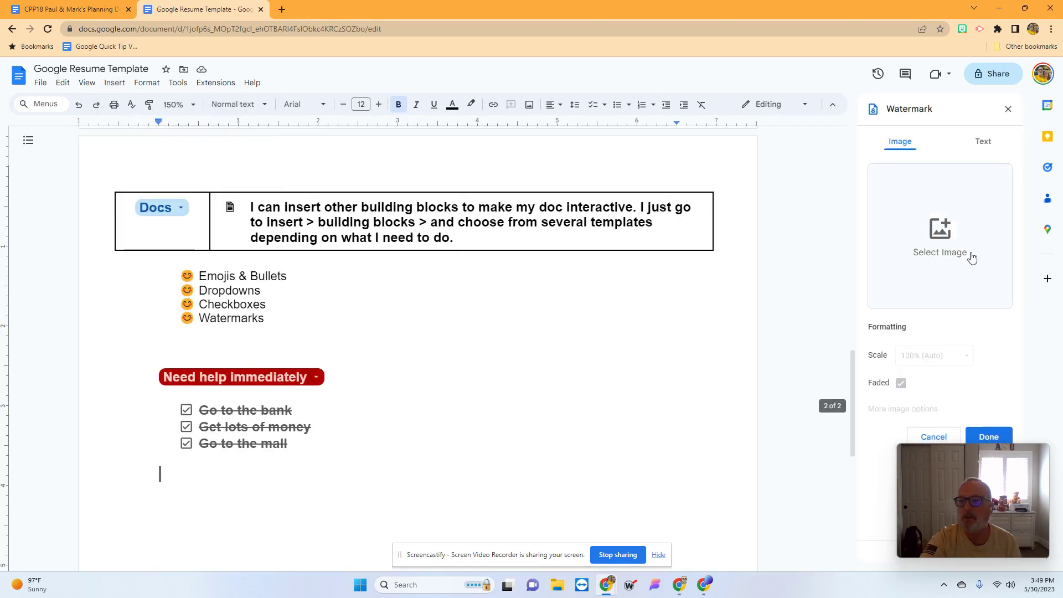
pyautogui.moveTo(954, 469); pyautogui.dragTo(533, 377)
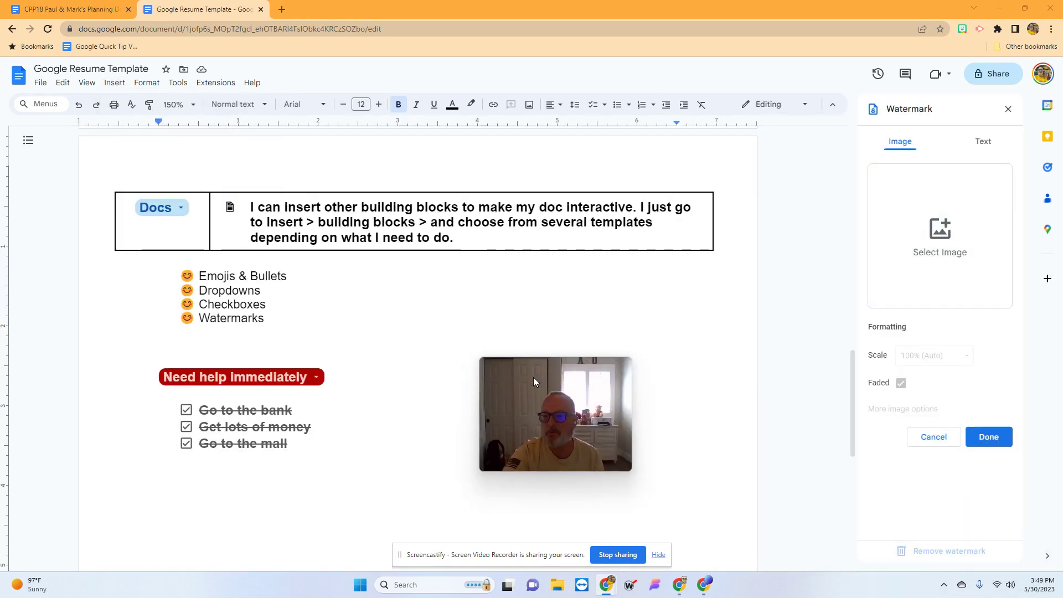
pyautogui.click(957, 242)
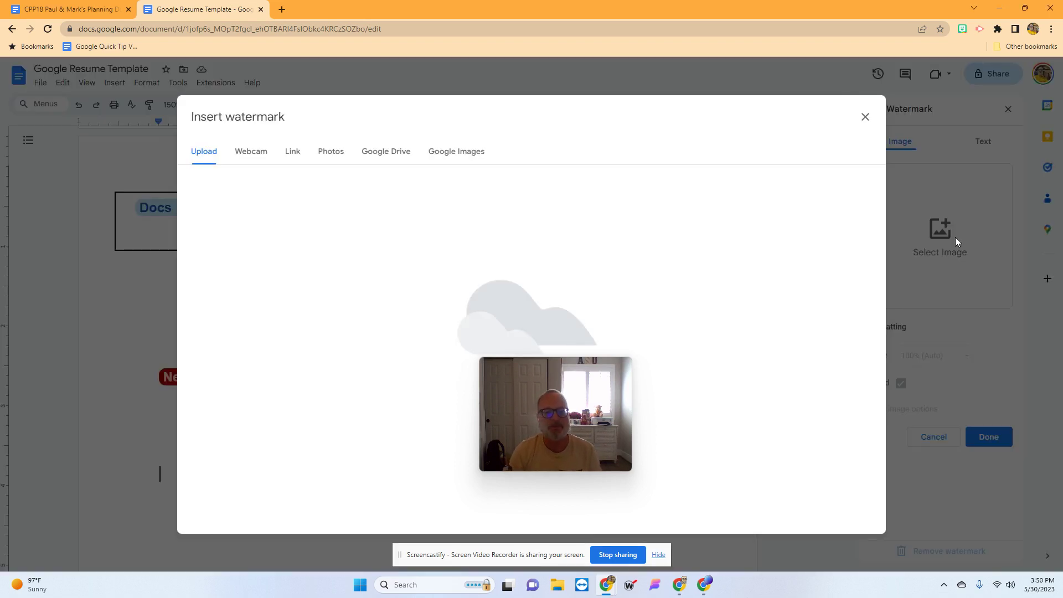
pyautogui.moveTo(520, 365); pyautogui.dragTo(48, 284)
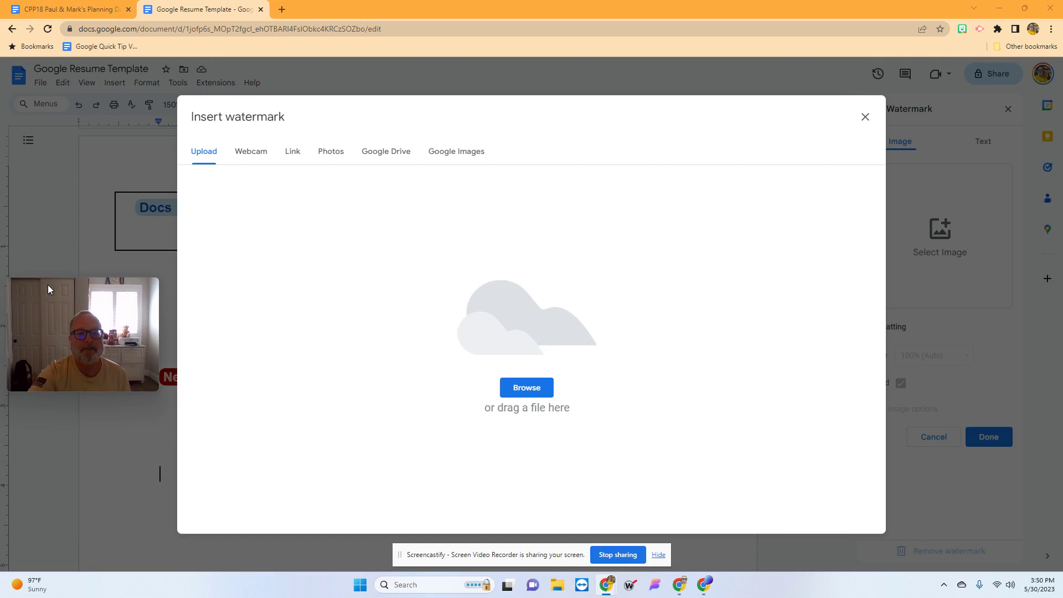
# Browse to the Desktop and upload the asu logo file as the watermark
pyautogui.click(527, 390)
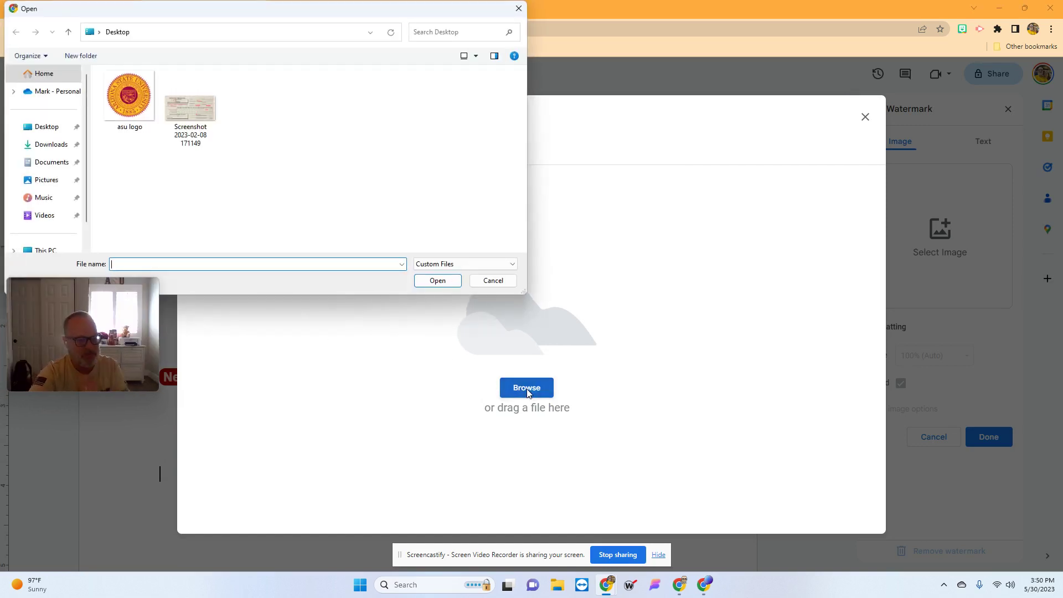
pyautogui.click(136, 113)
pyautogui.click(437, 280)
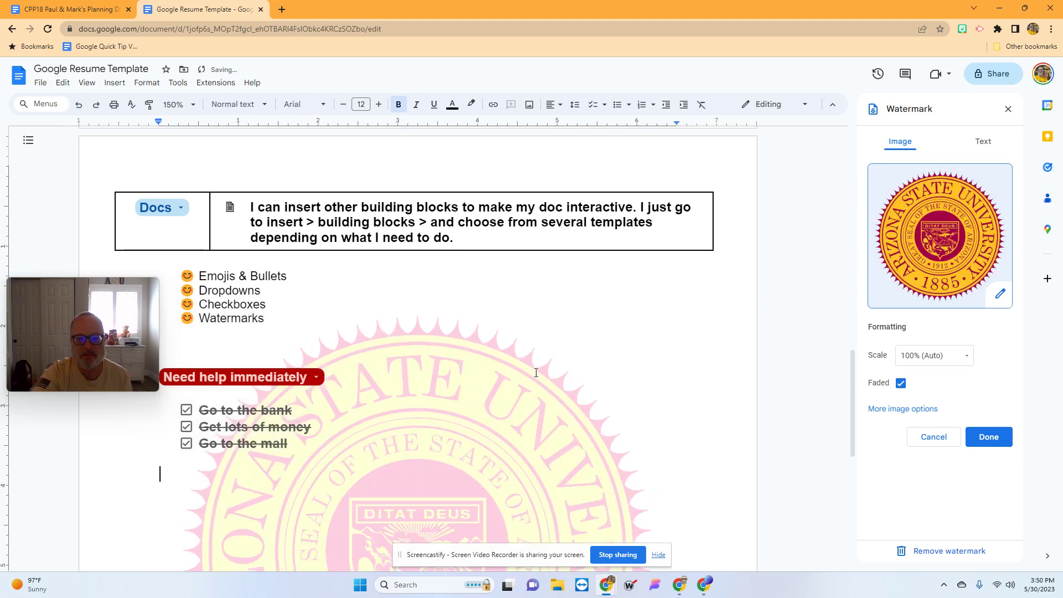
# Type 'Arizona State University' on the empty line below the checklist
pyautogui.scroll(-3, 557, 392)
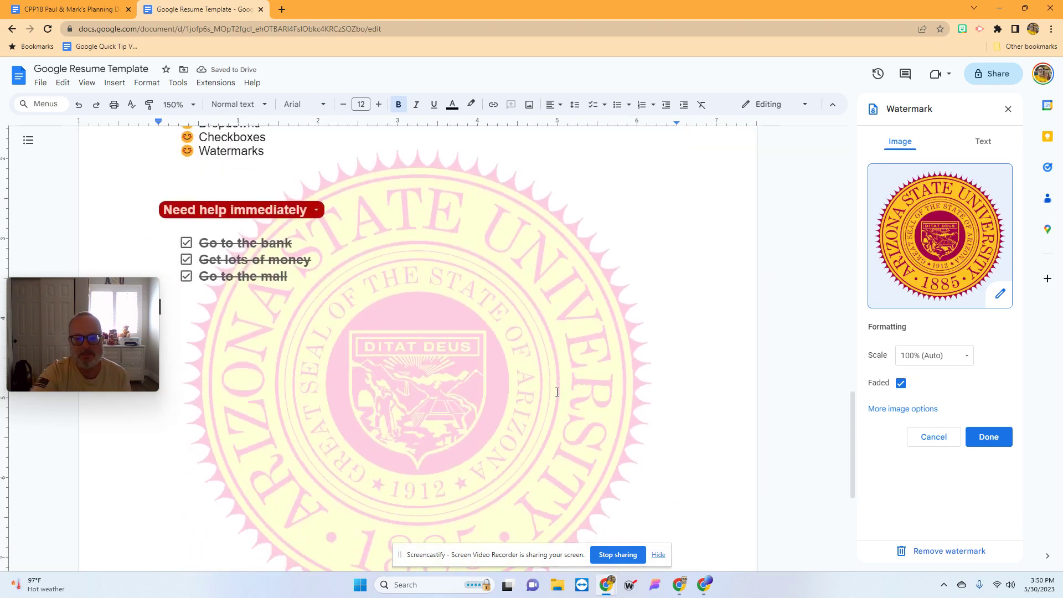
pyautogui.scroll(-6, 557, 392)
pyautogui.scroll(8, 555, 390)
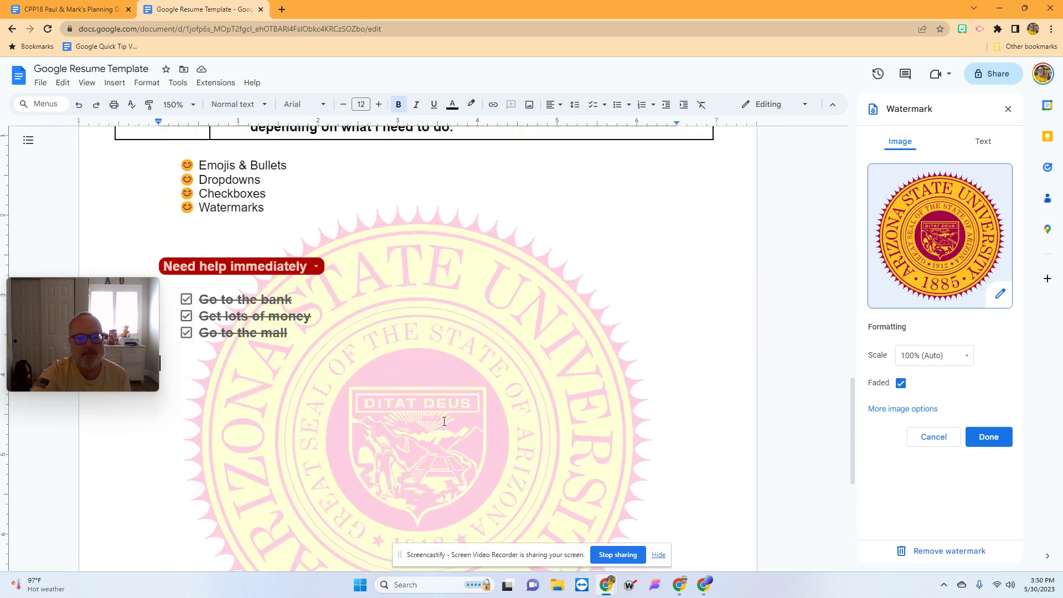
pyautogui.moveTo(125, 381)
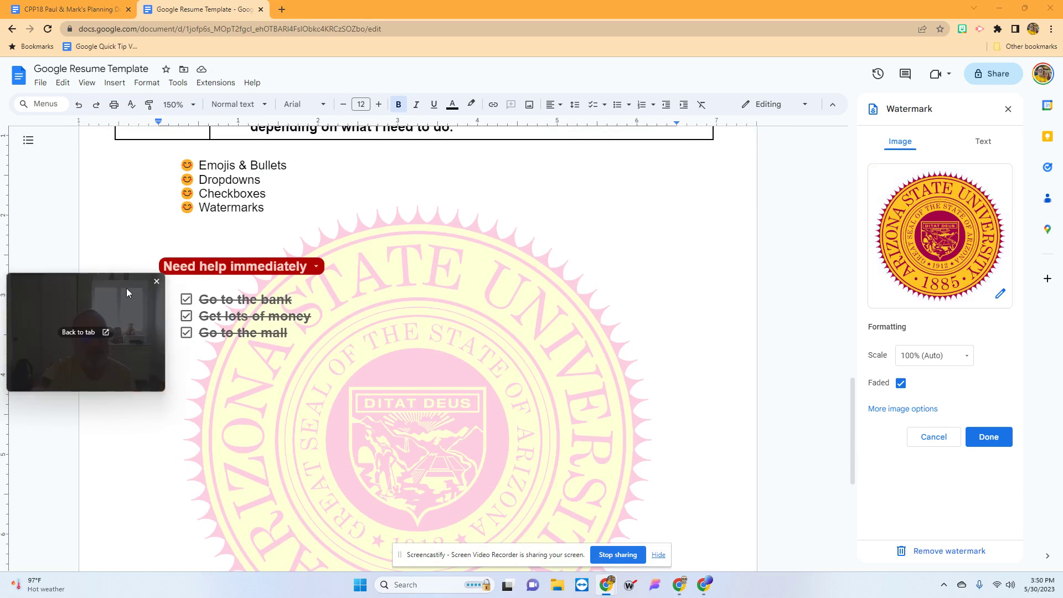
pyautogui.moveTo(126, 288); pyautogui.dragTo(849, 153)
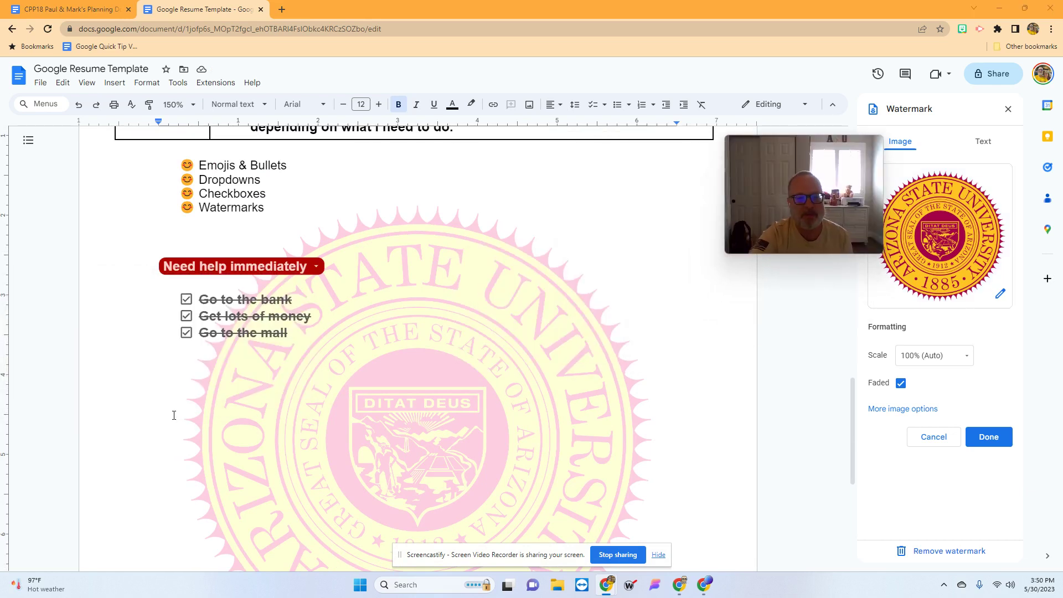
pyautogui.doubleClick(188, 382)
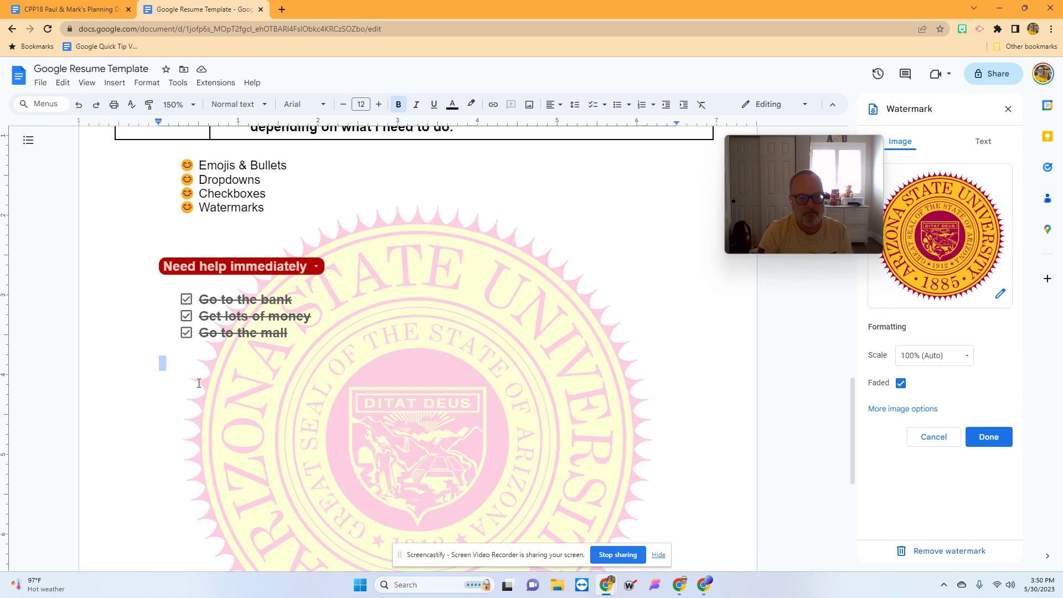
pyautogui.write('Arizona State Univer')
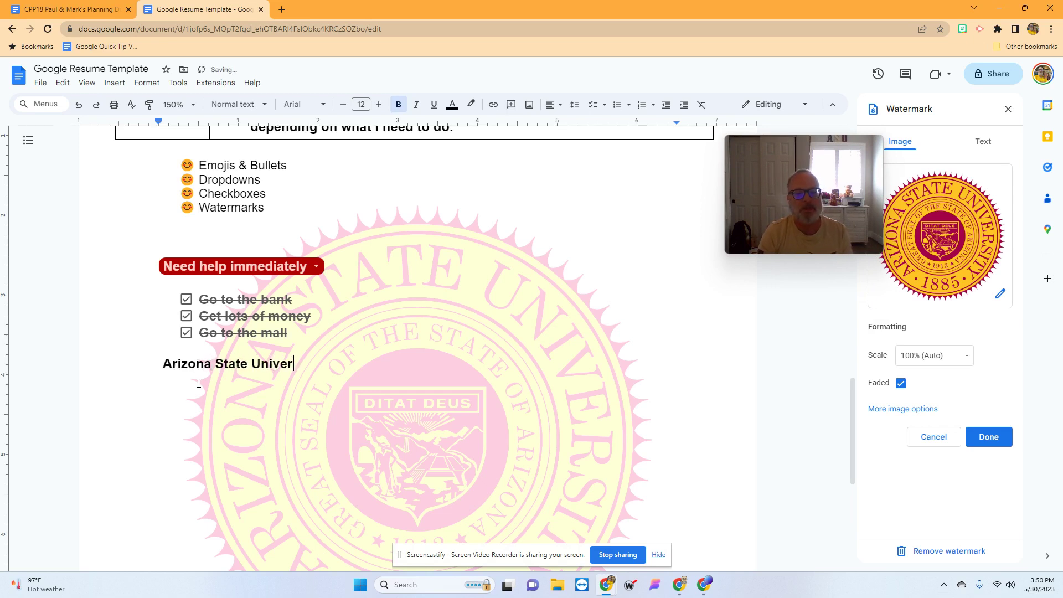
pyautogui.write('sity')
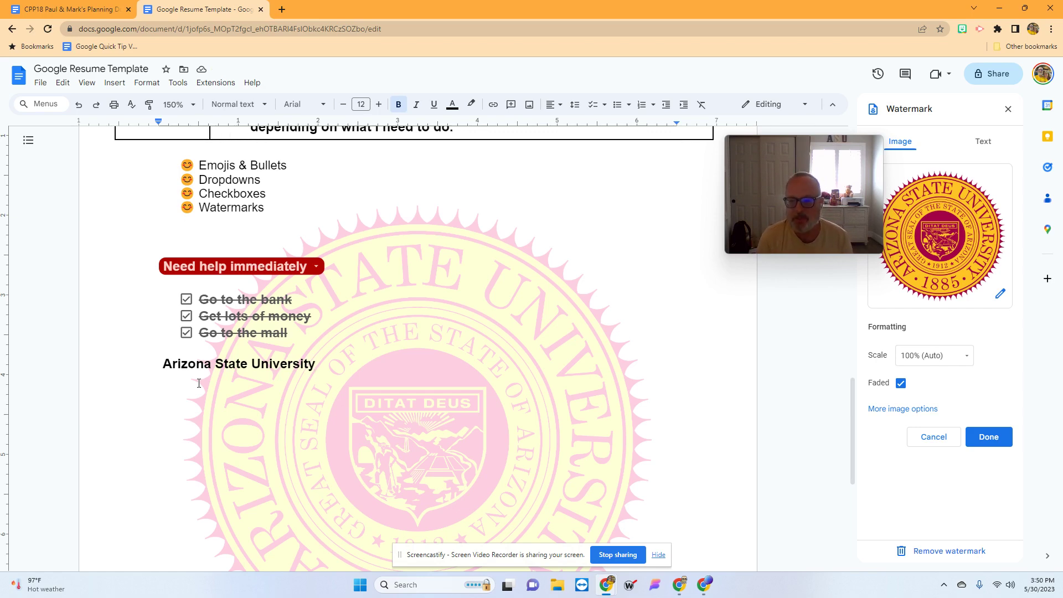
pyautogui.scroll(2, 187, 419)
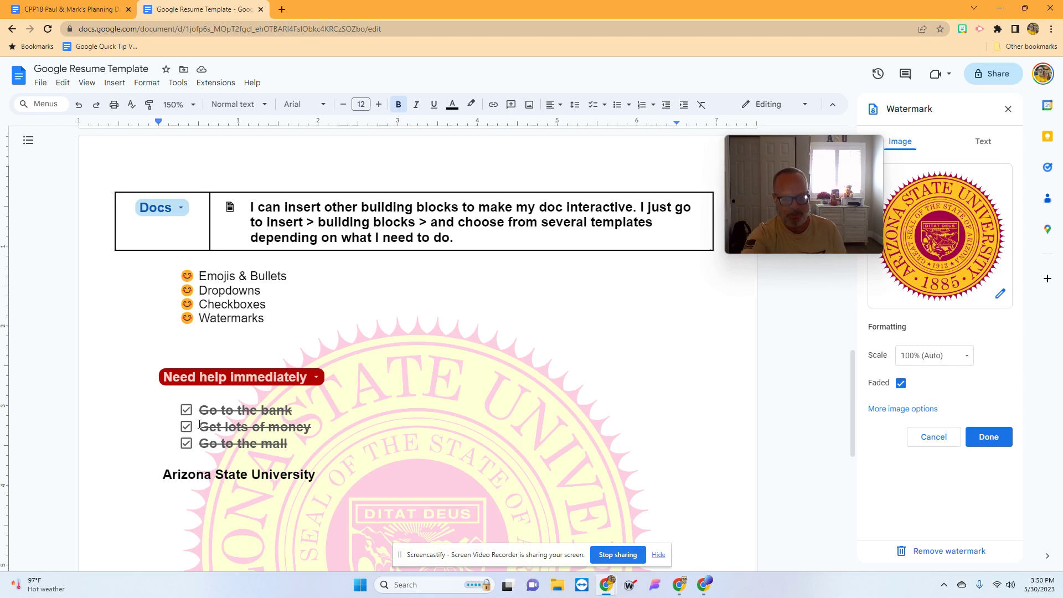
pyautogui.scroll(3, 426, 418)
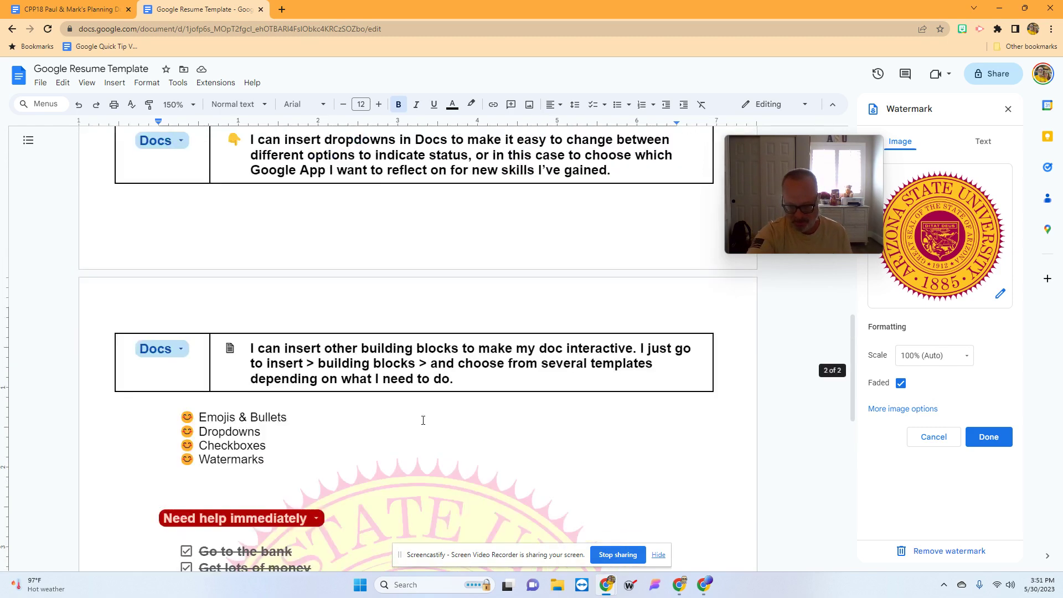
pyautogui.scroll(-5, 424, 420)
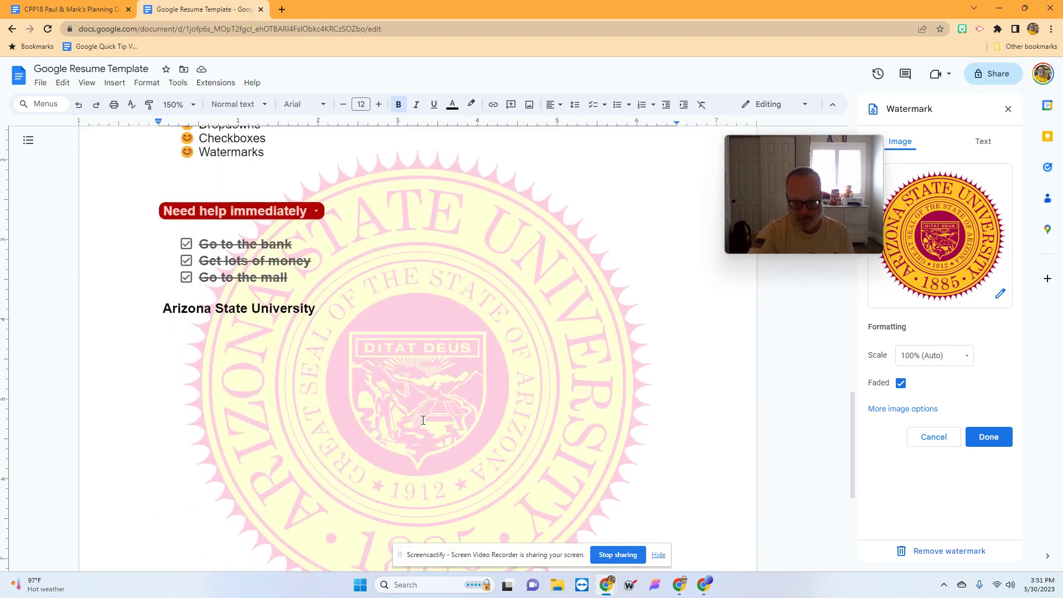